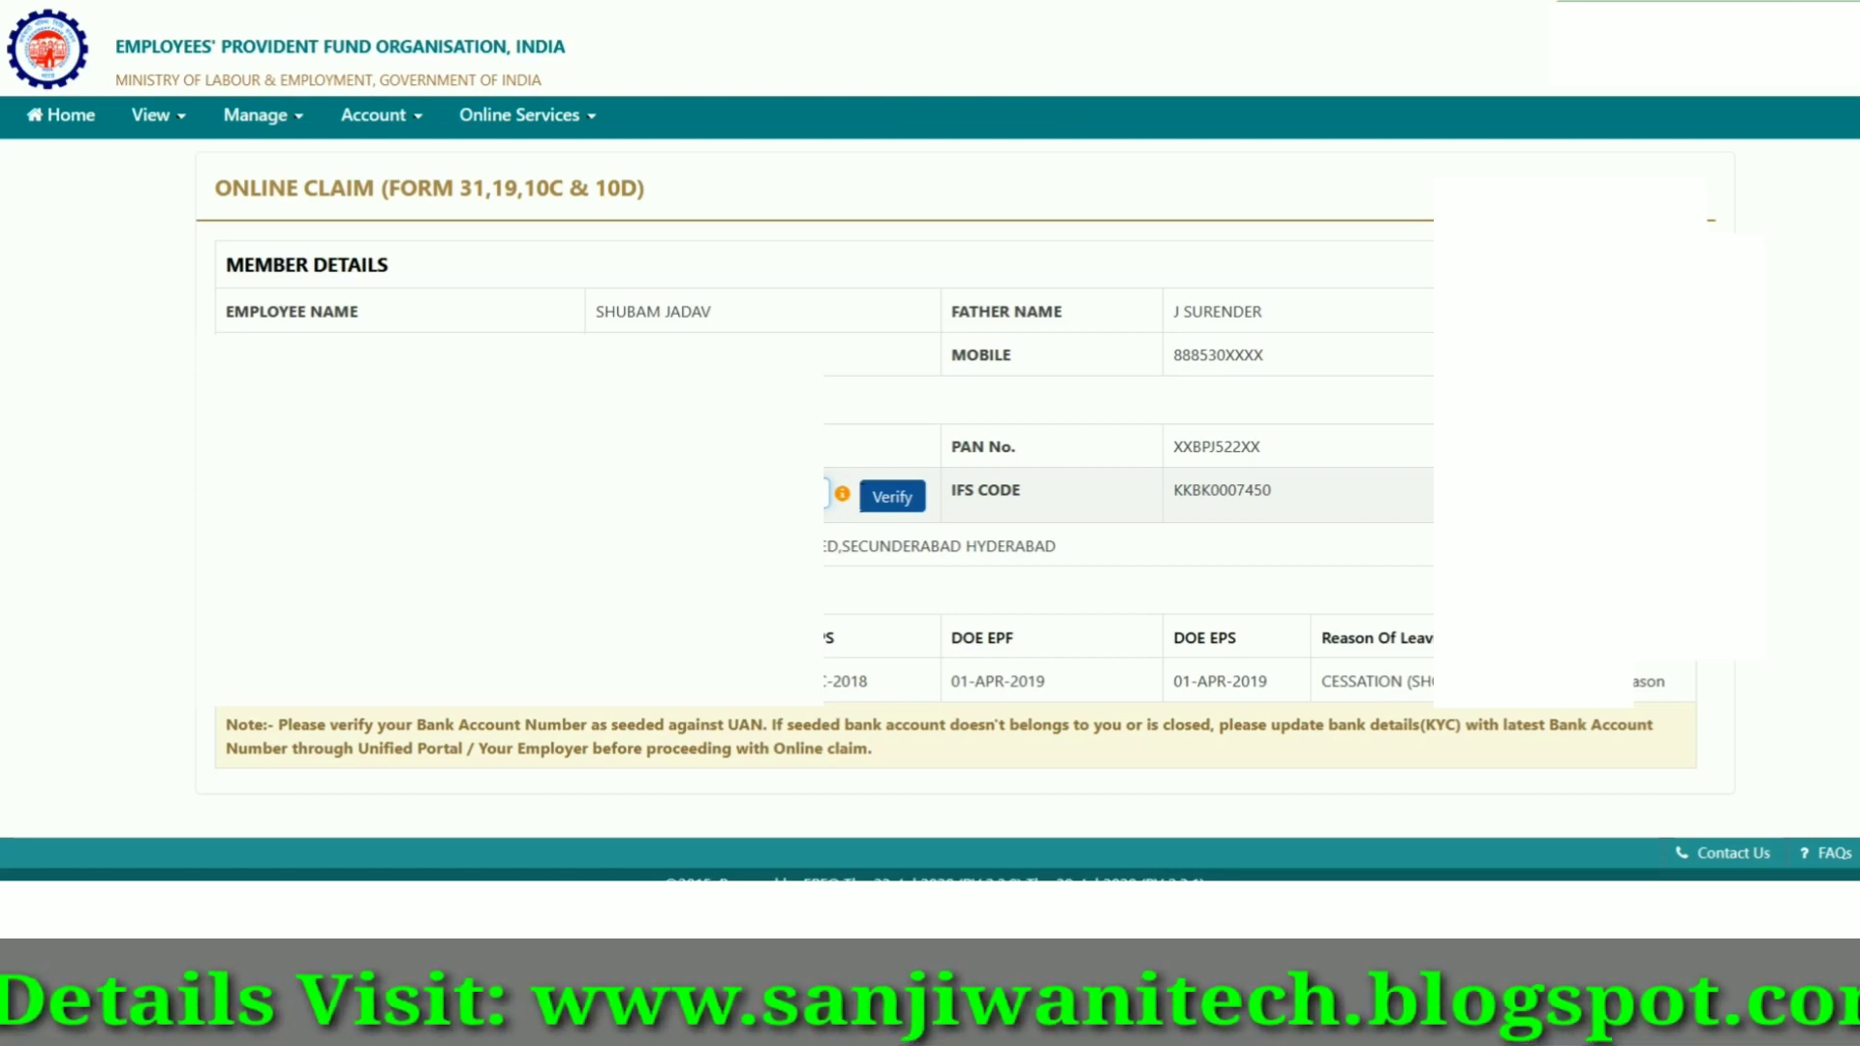
Step: Verify the member's bank account, accepting the certificate of undertaking, and proceed to the online claim form
left_click(883, 498)
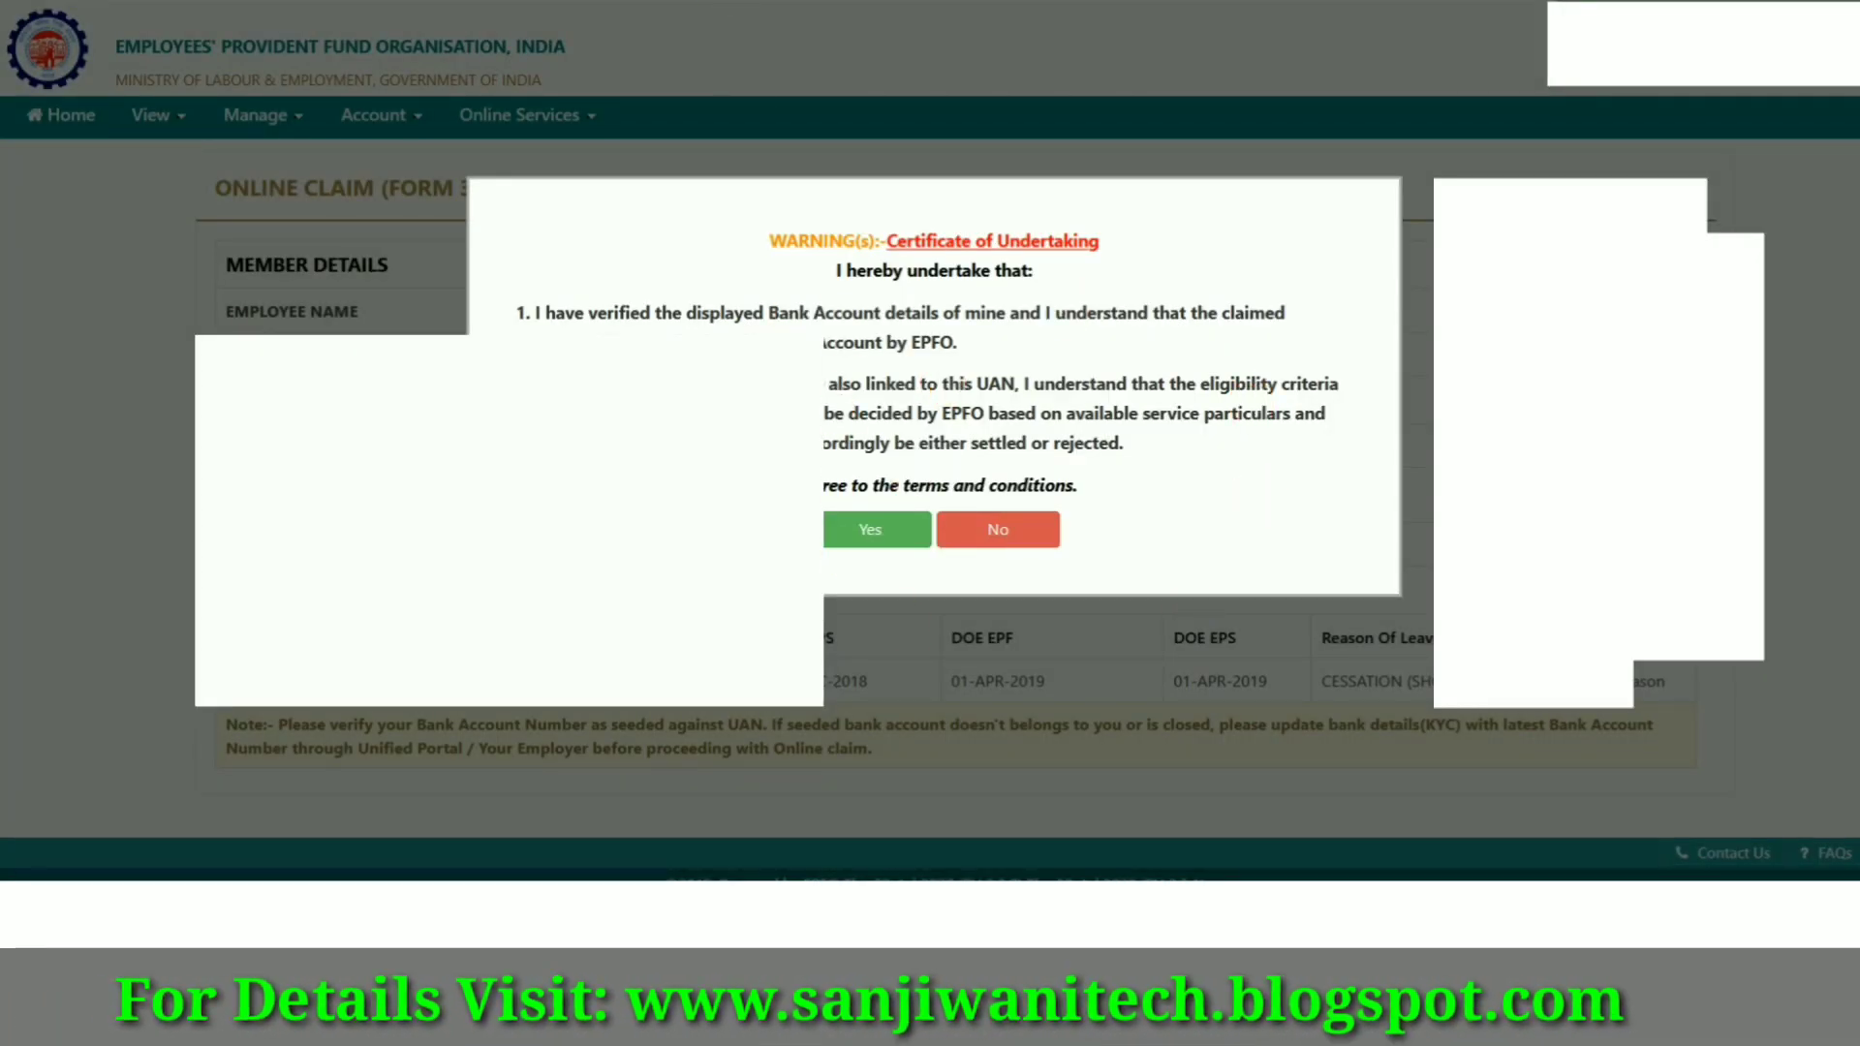
left_click(878, 529)
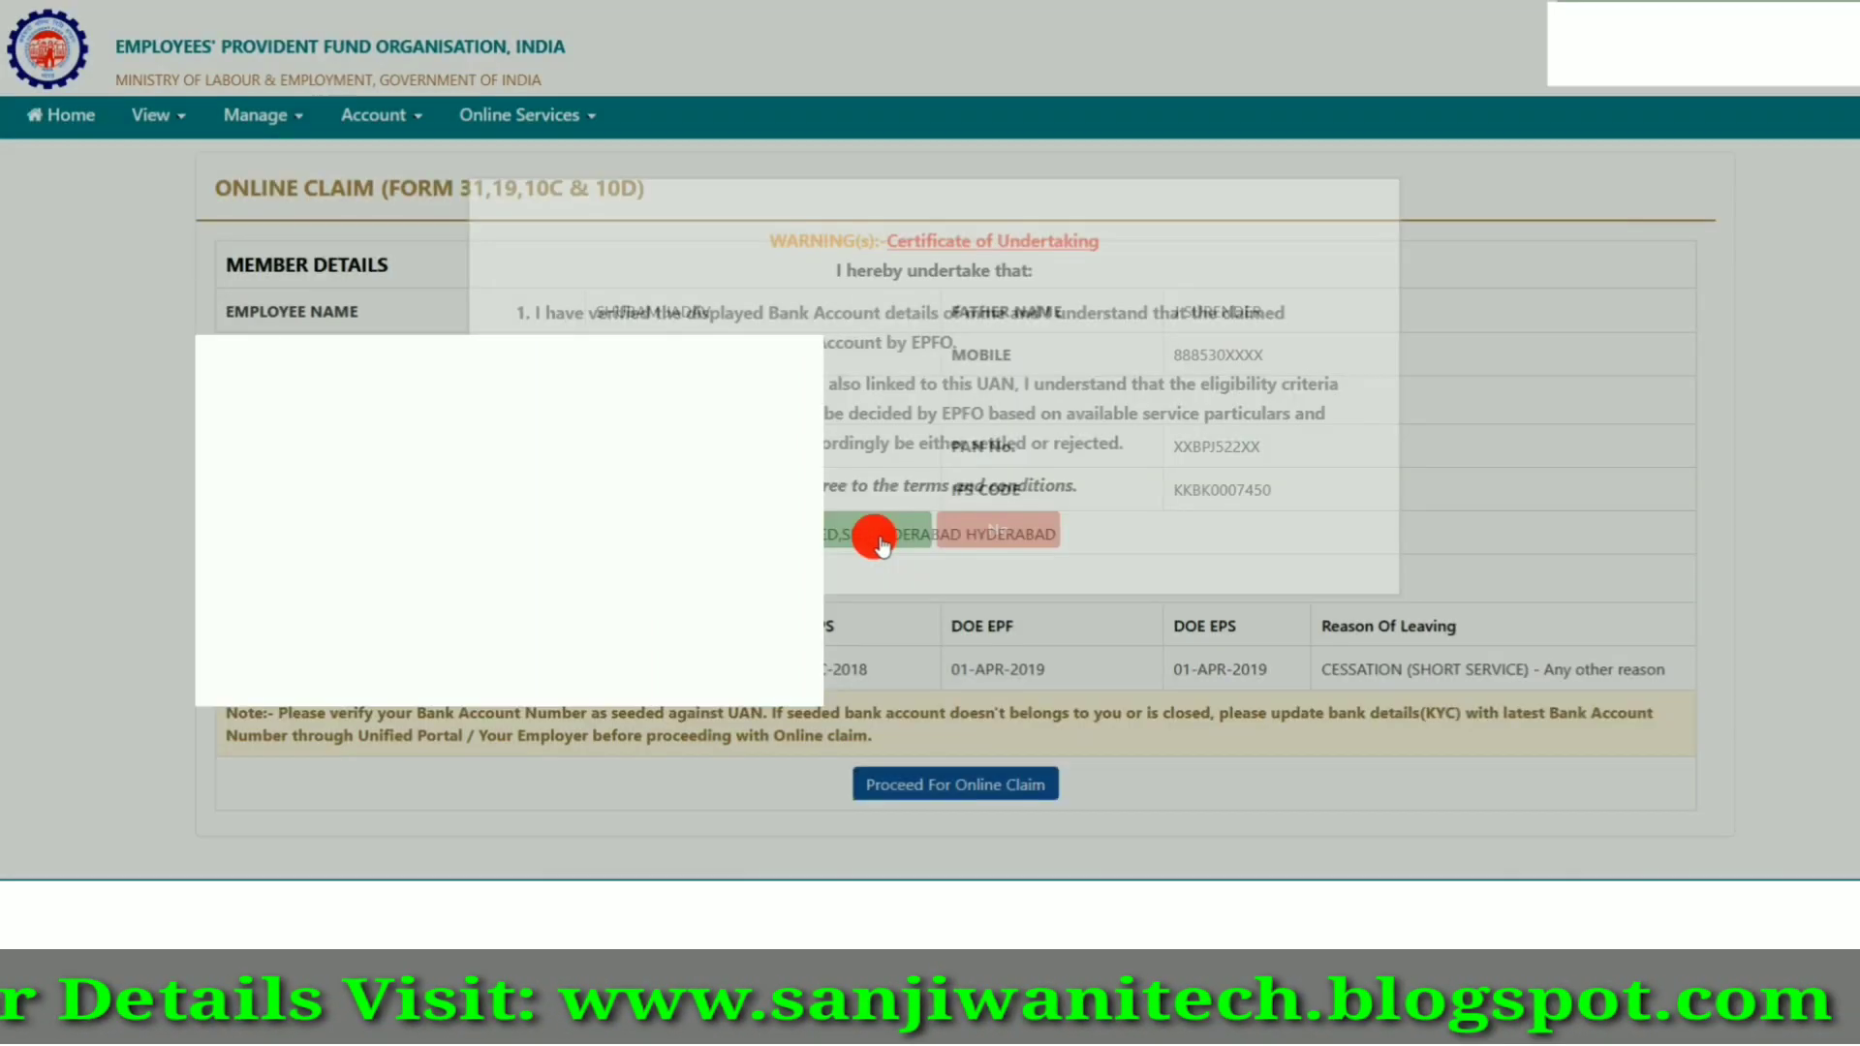
scroll(960, 639, "down", 1)
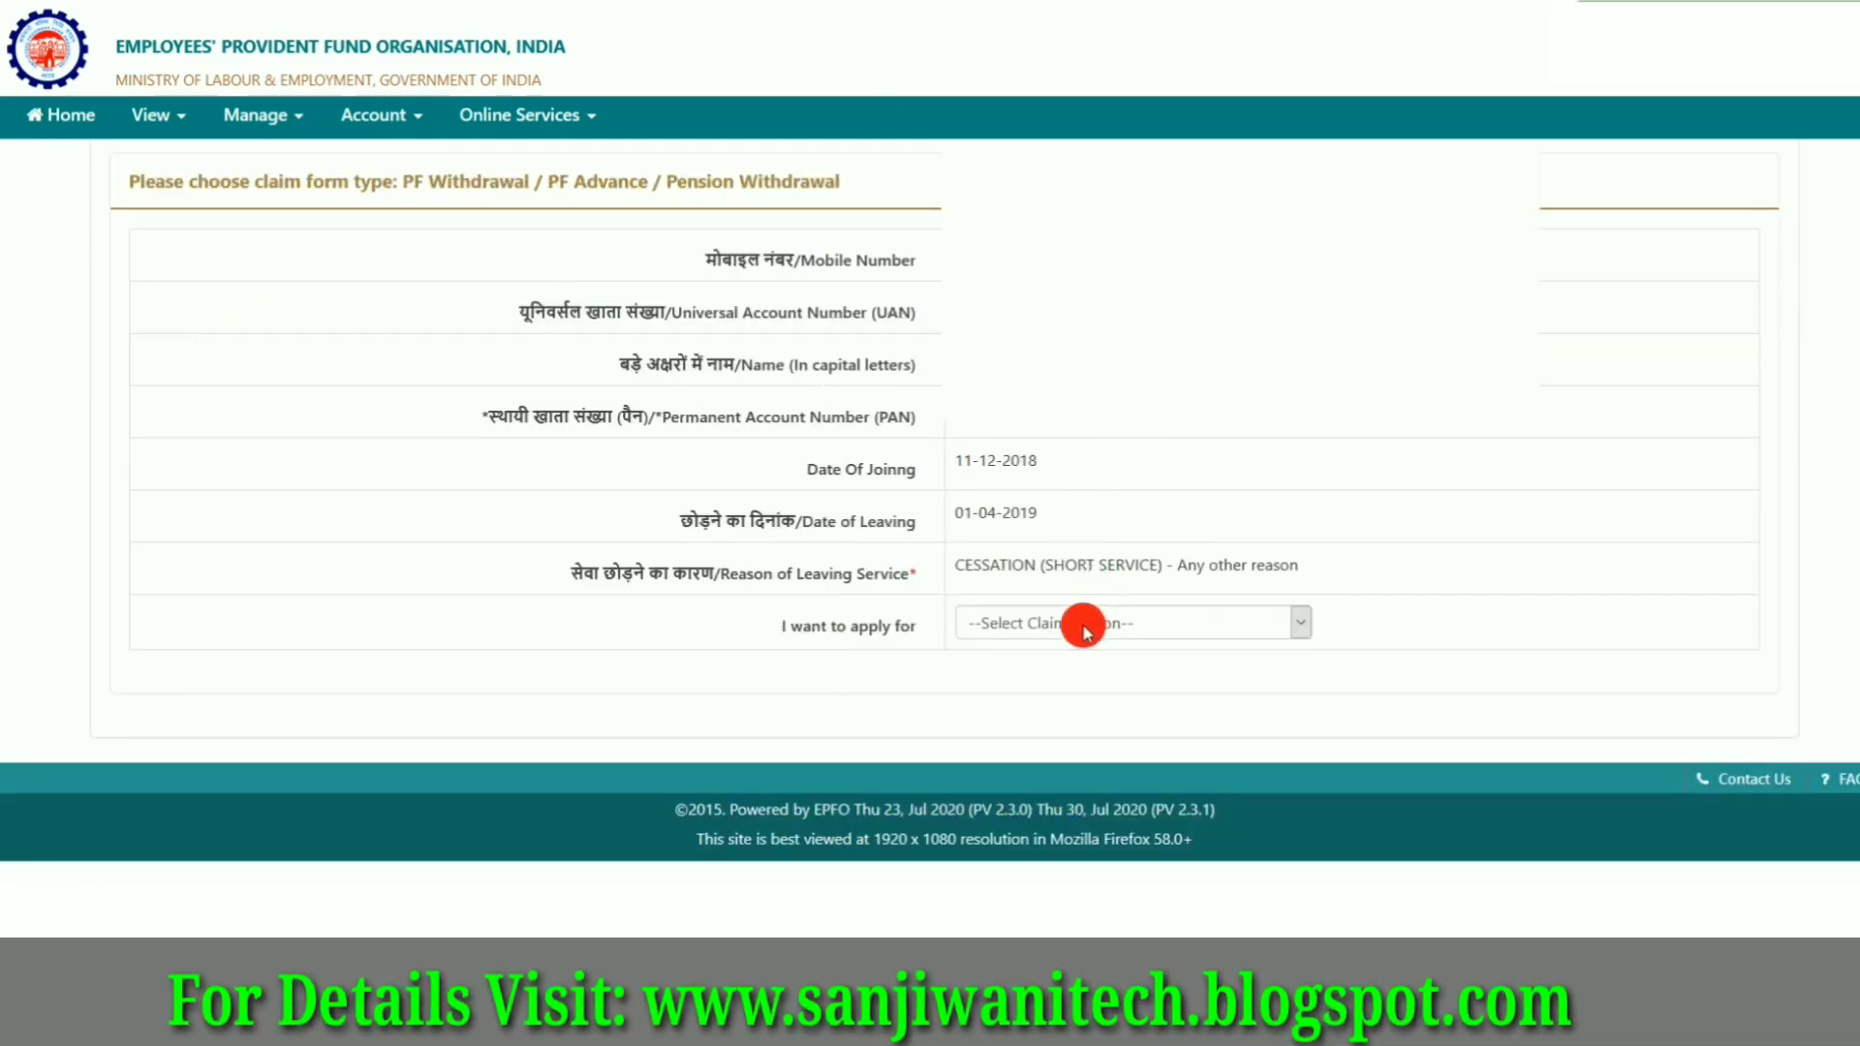
Step: Choose ONLY PENSION WITHDRAWAL (FORM-10C) as the claim to apply for
left_click(1083, 628)
left_click(1284, 478)
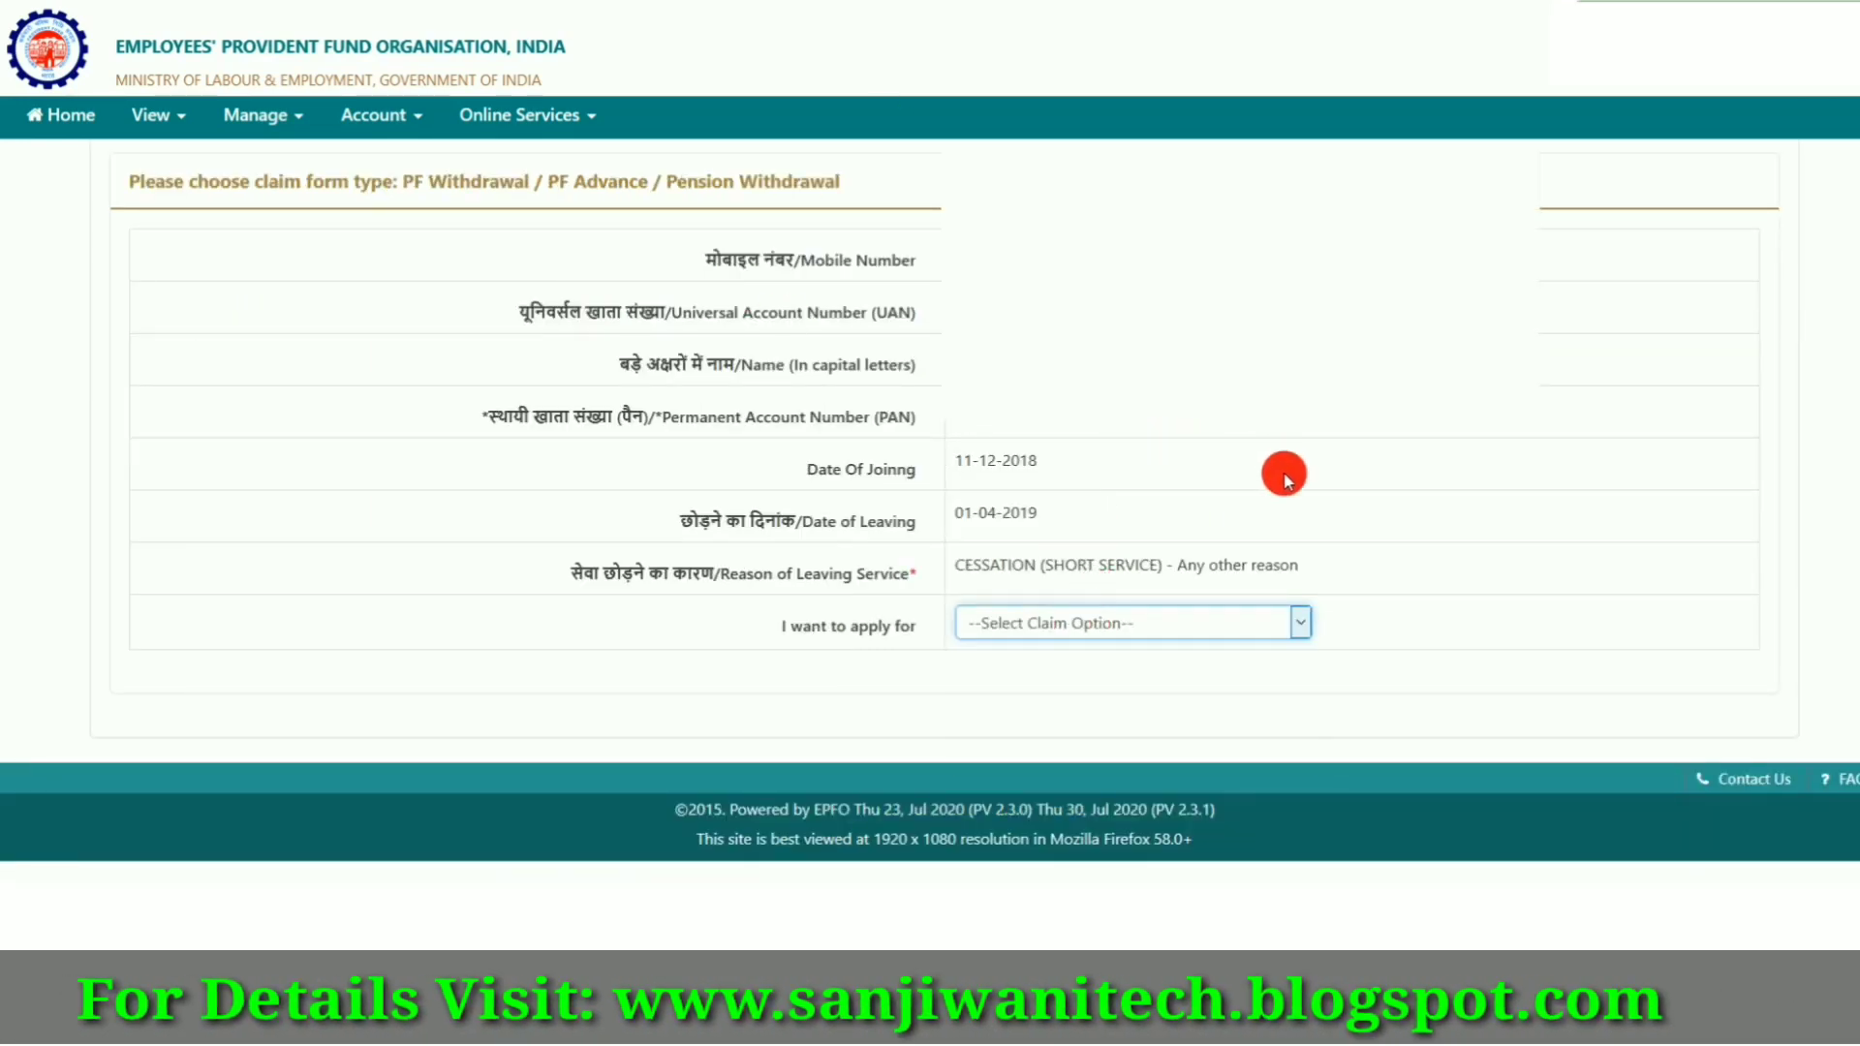
left_click(1155, 625)
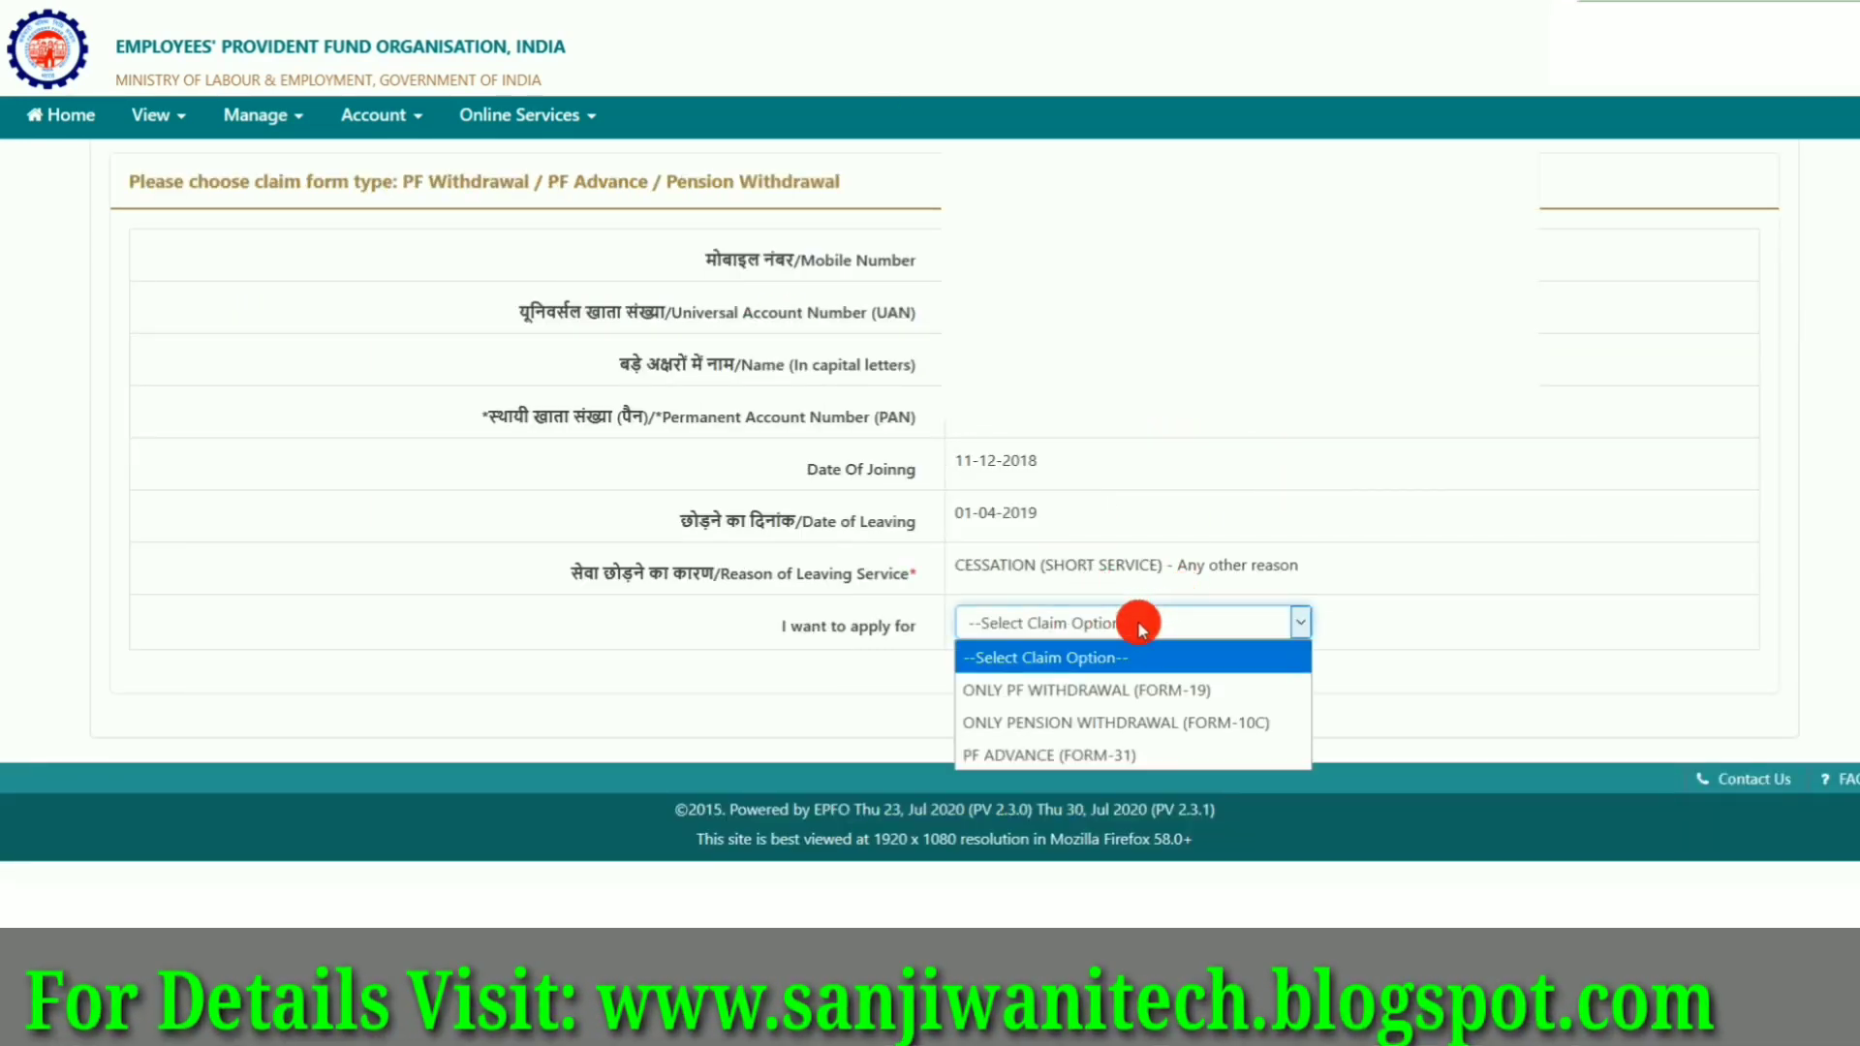
left_click(1178, 722)
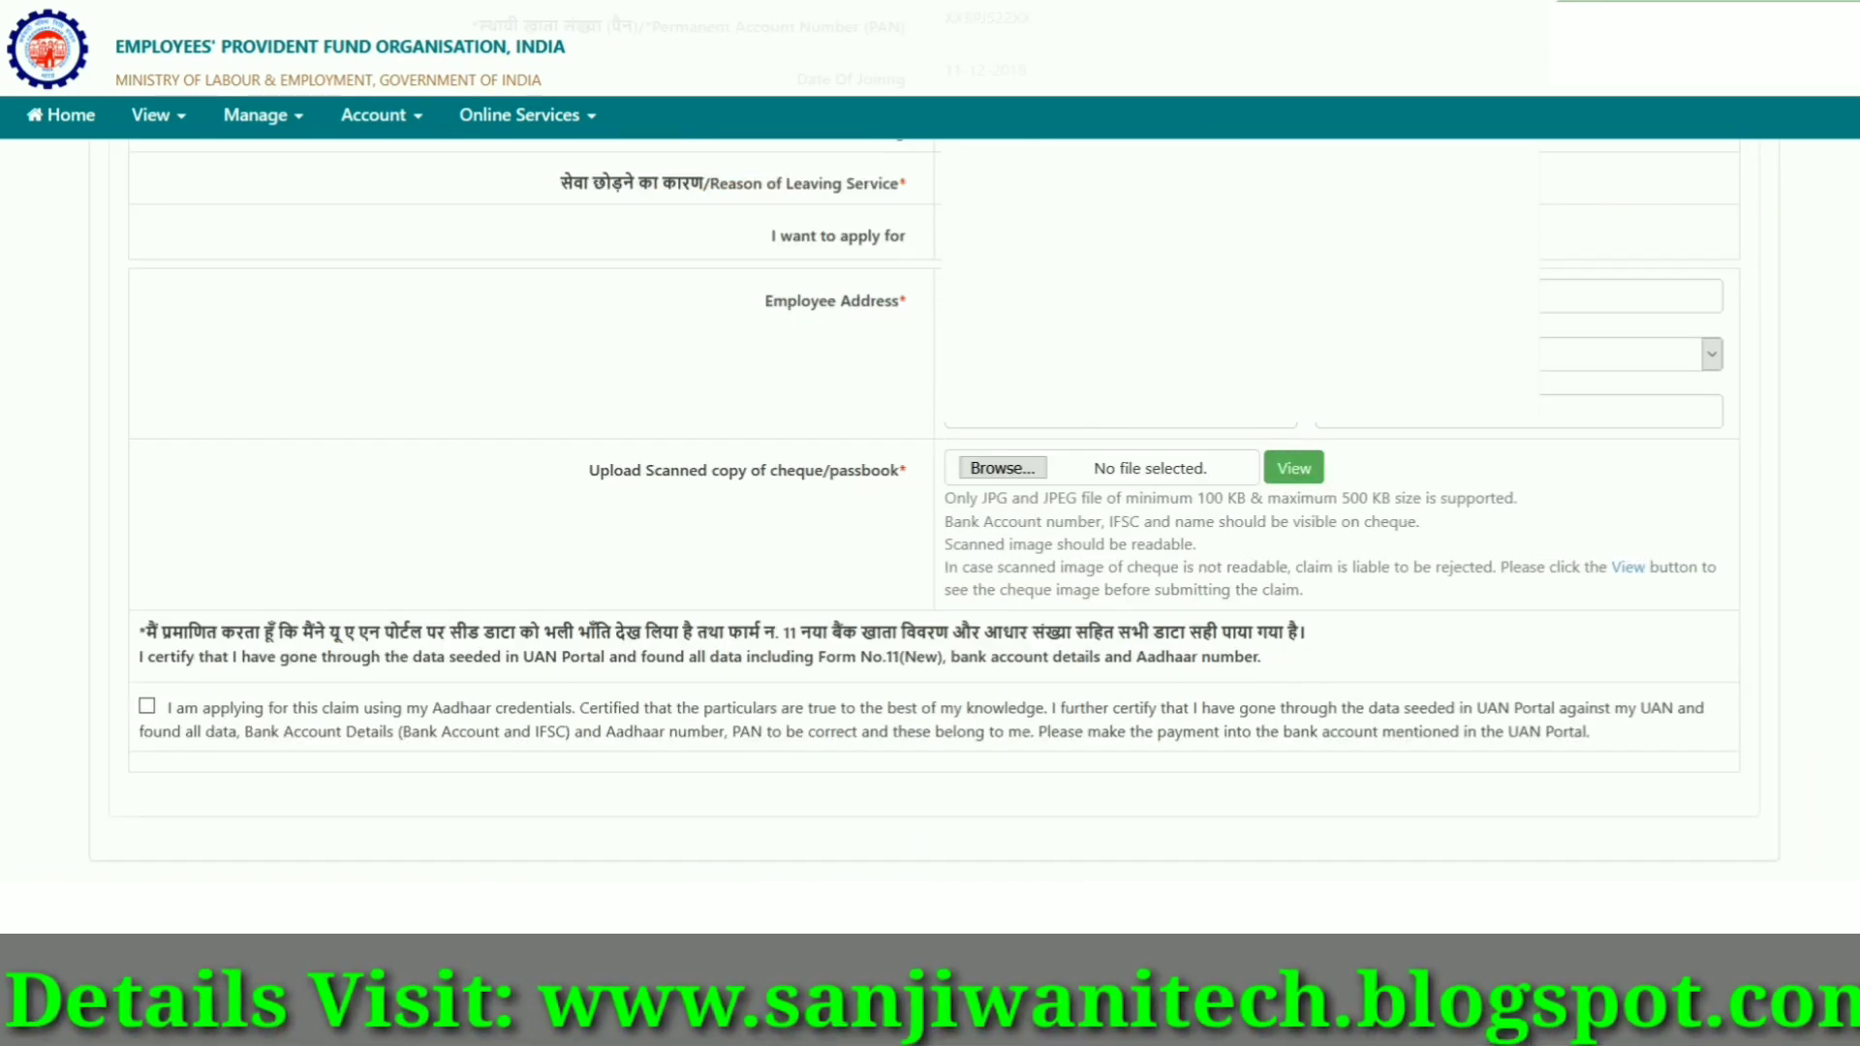
Step: Try to attach cancelled_chq.jpg from New Volume (G:) as the scanned copy of the cheque
left_click(1004, 469)
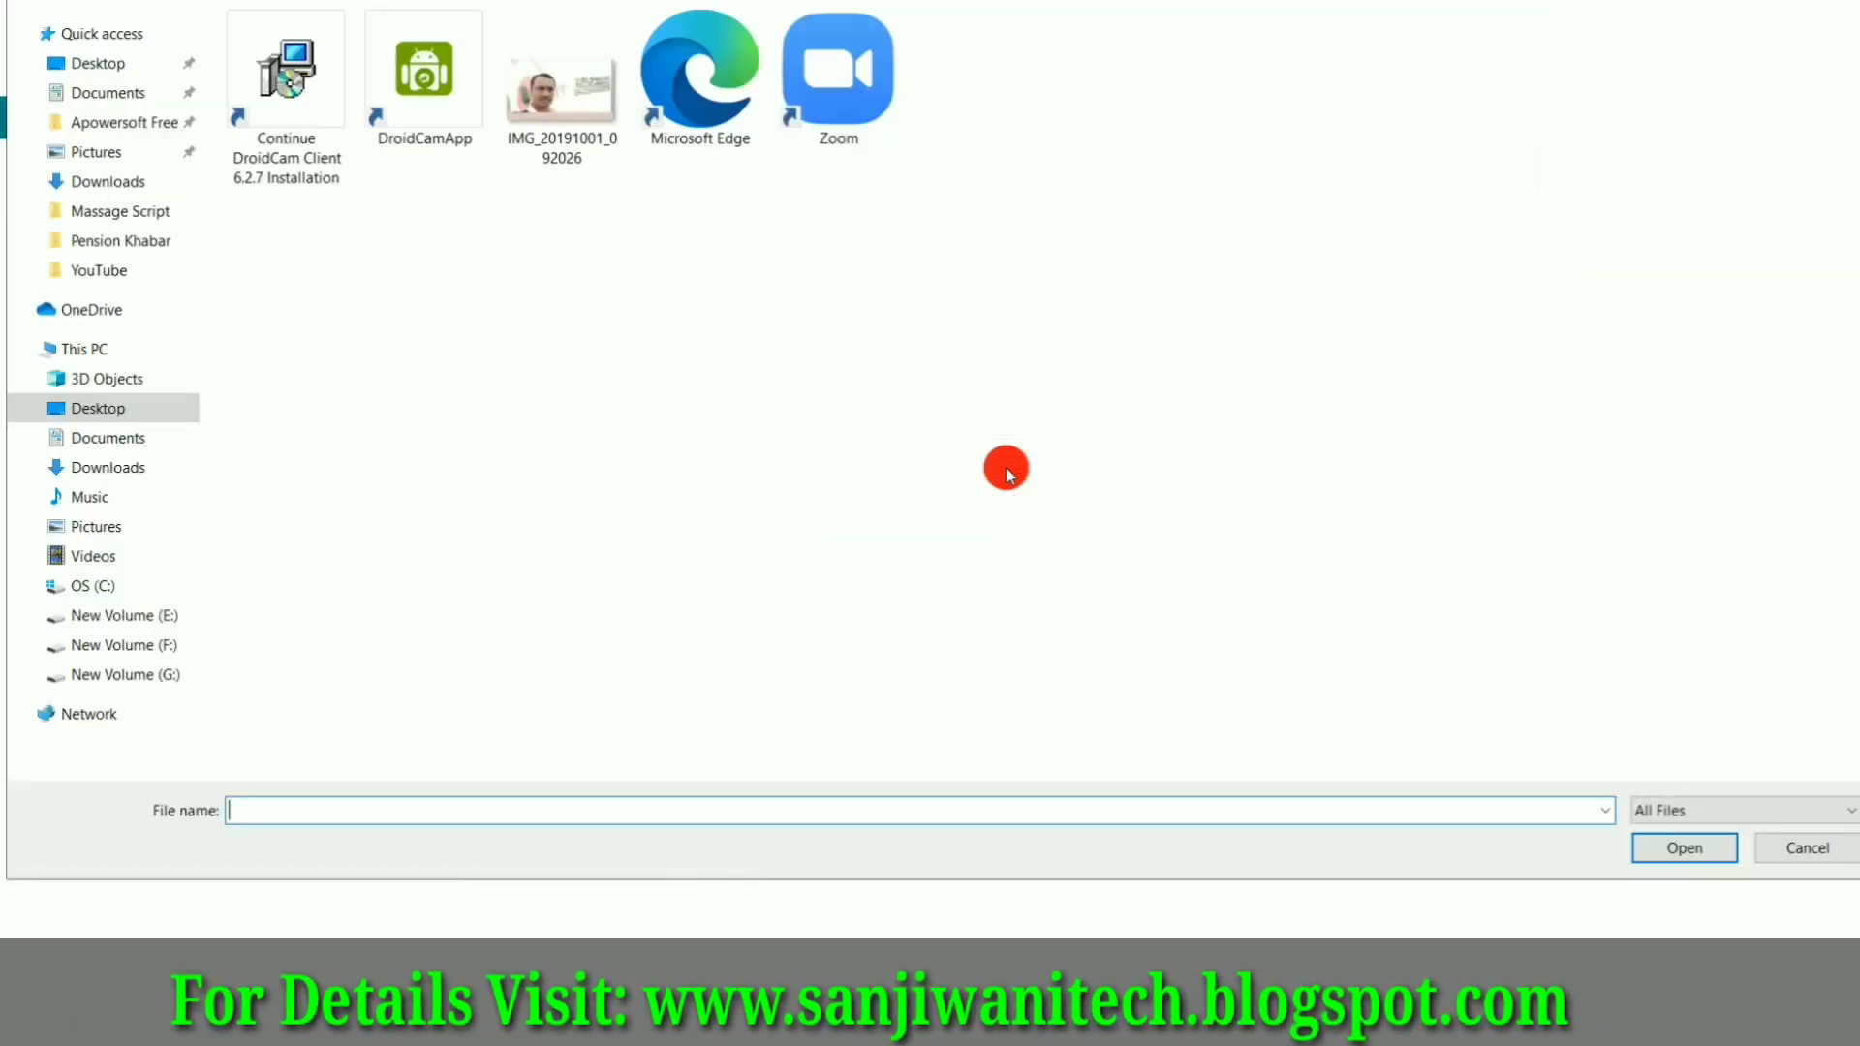
left_click(145, 681)
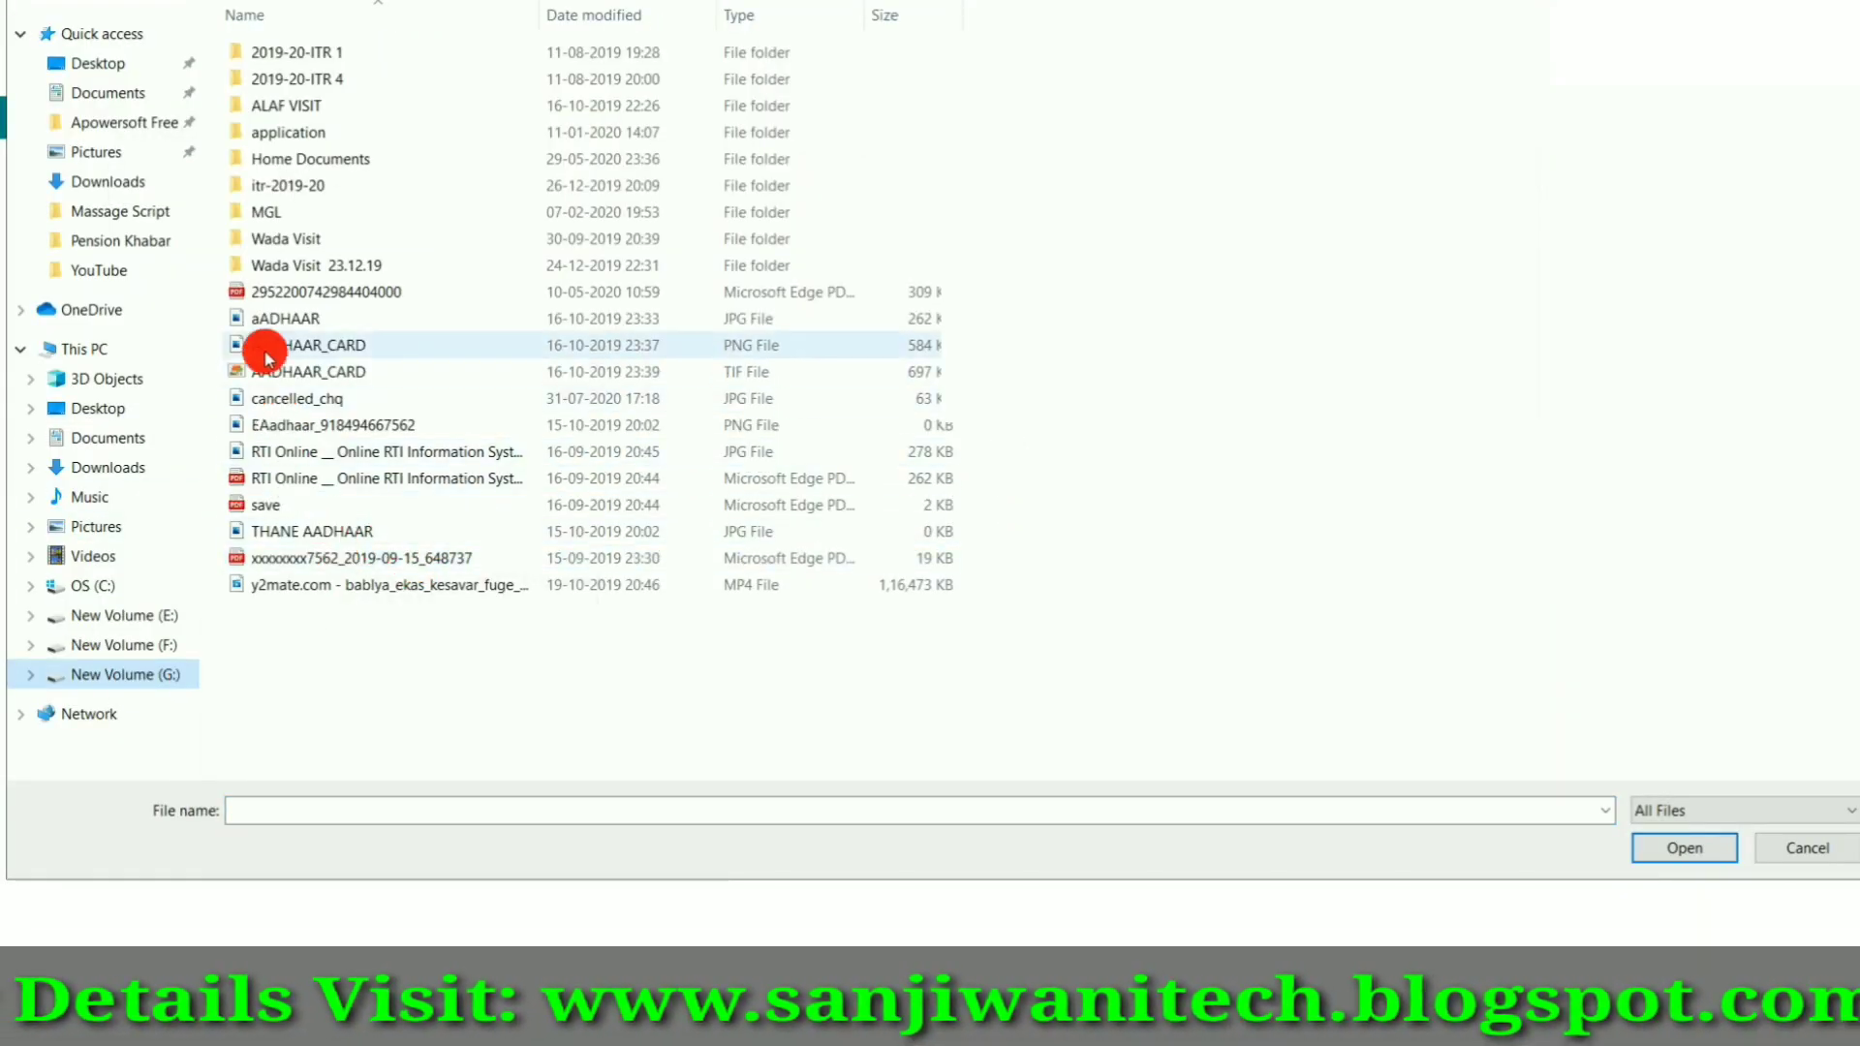
double_click(315, 401)
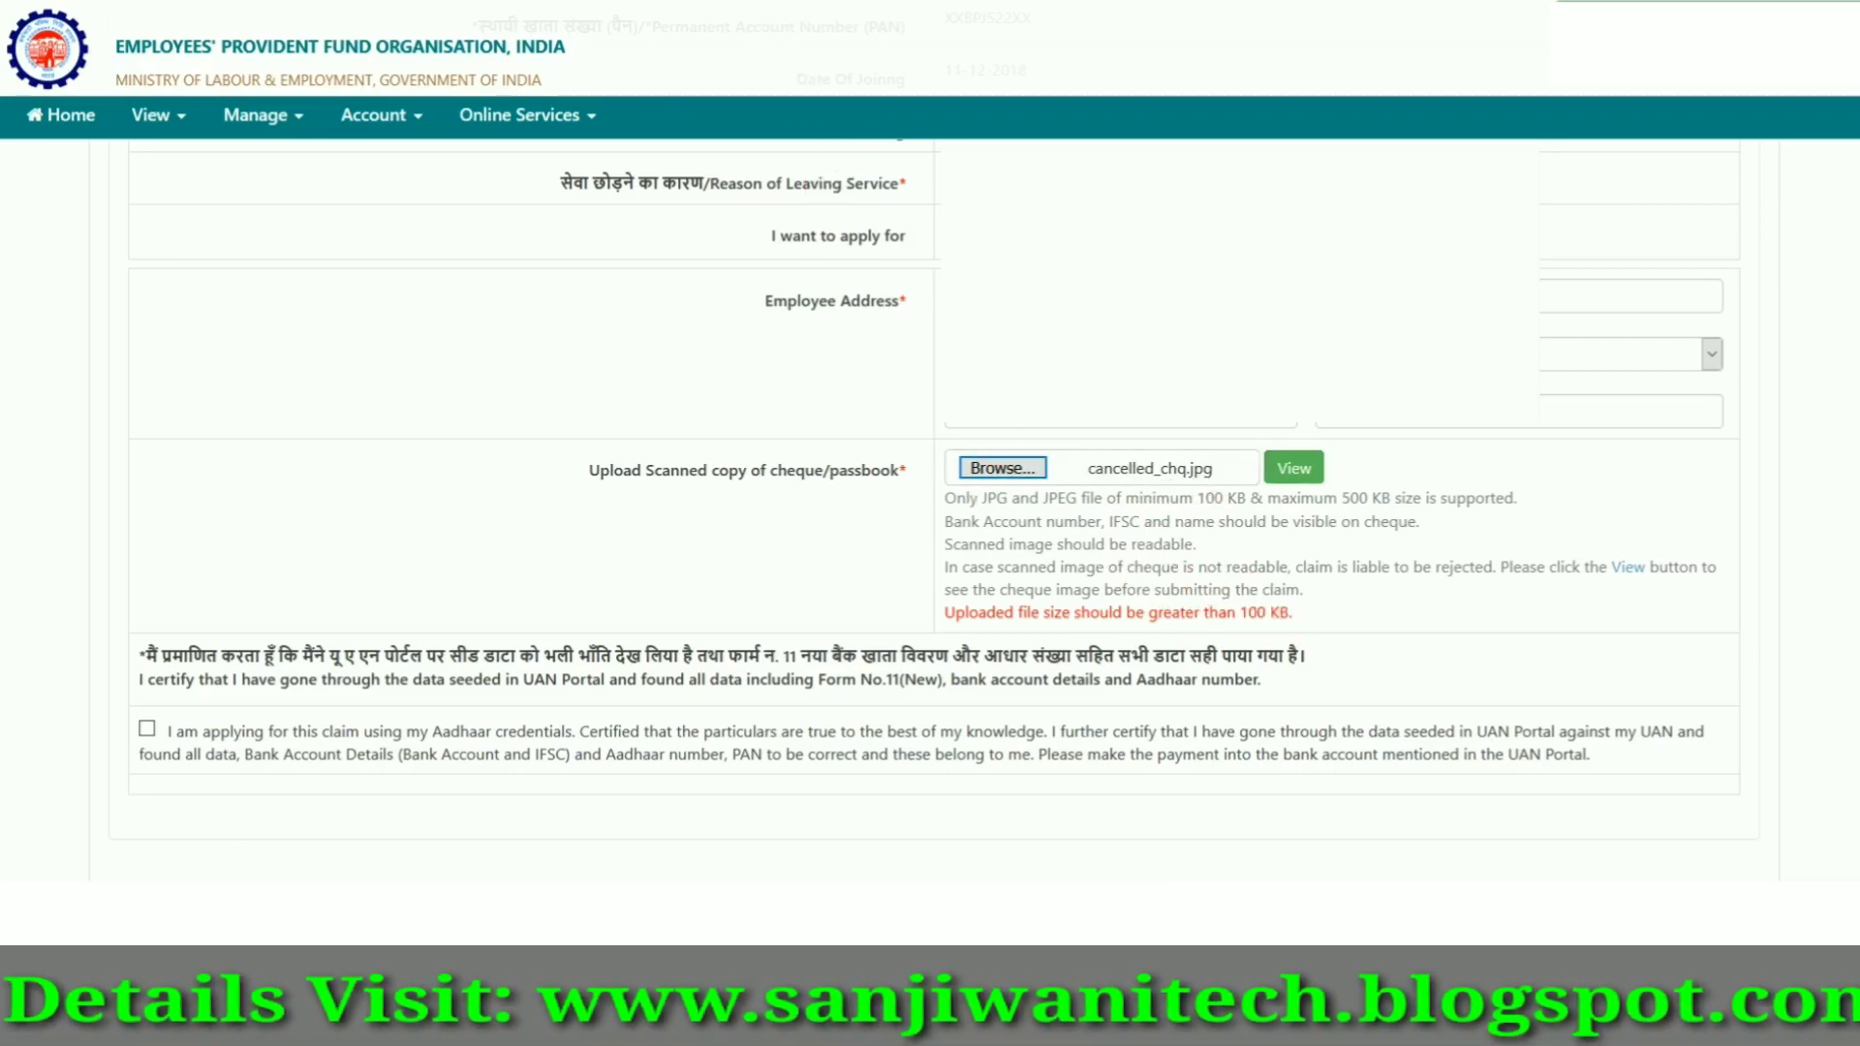
Step: Attach cancelled_chq1.jpg as the scanned copy of the cheque and check the whole image in its preview
left_click(997, 469)
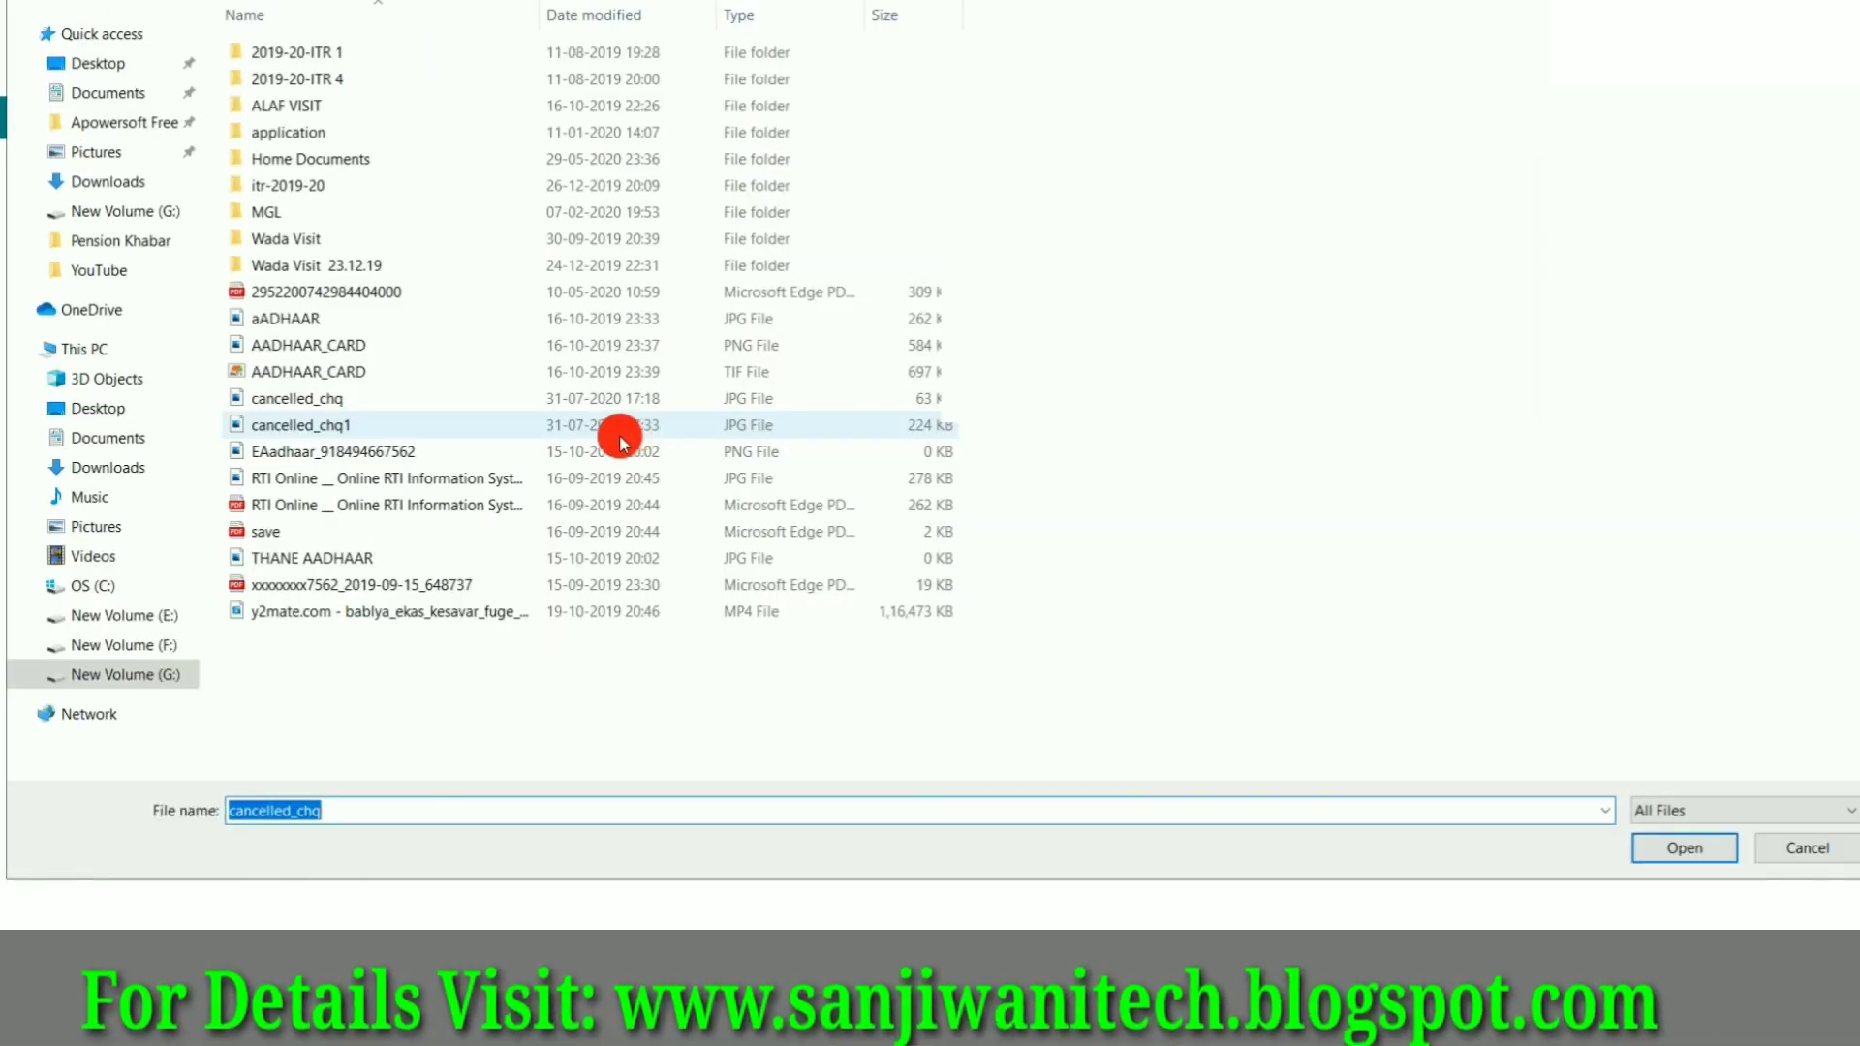
double_click(333, 423)
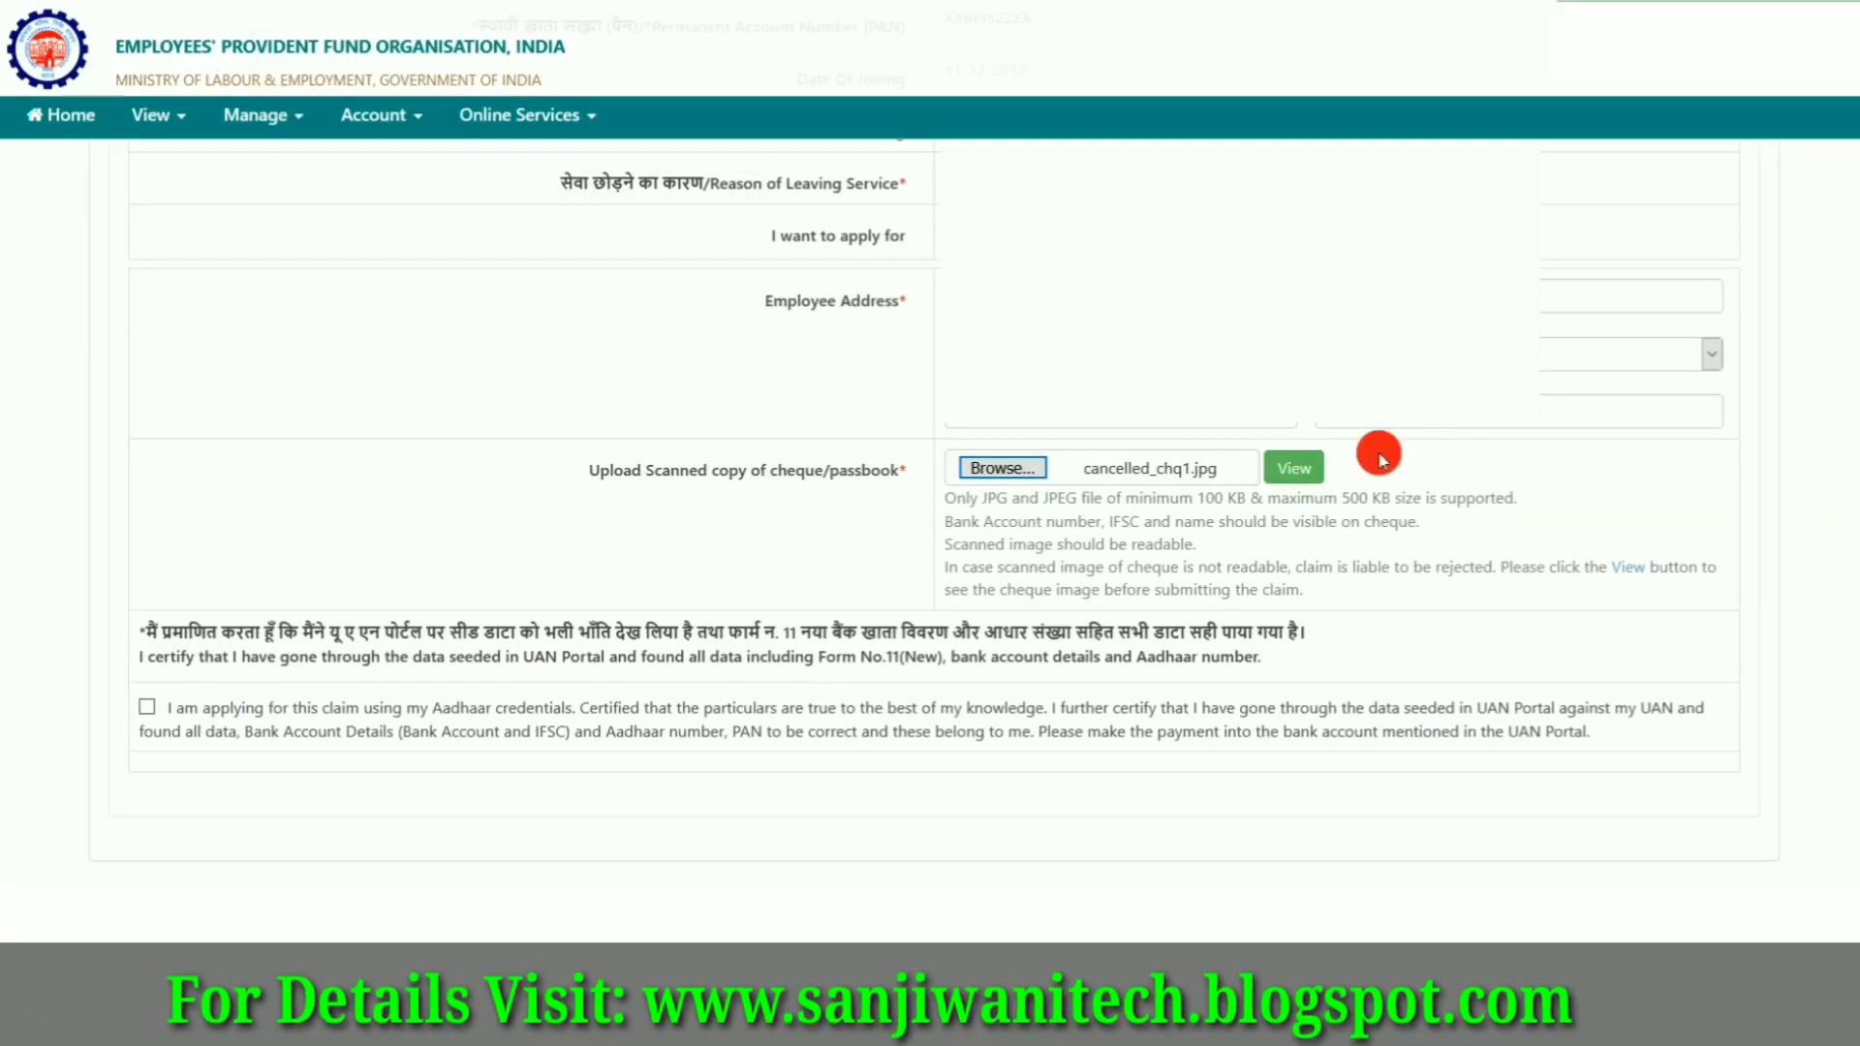
left_click(1290, 472)
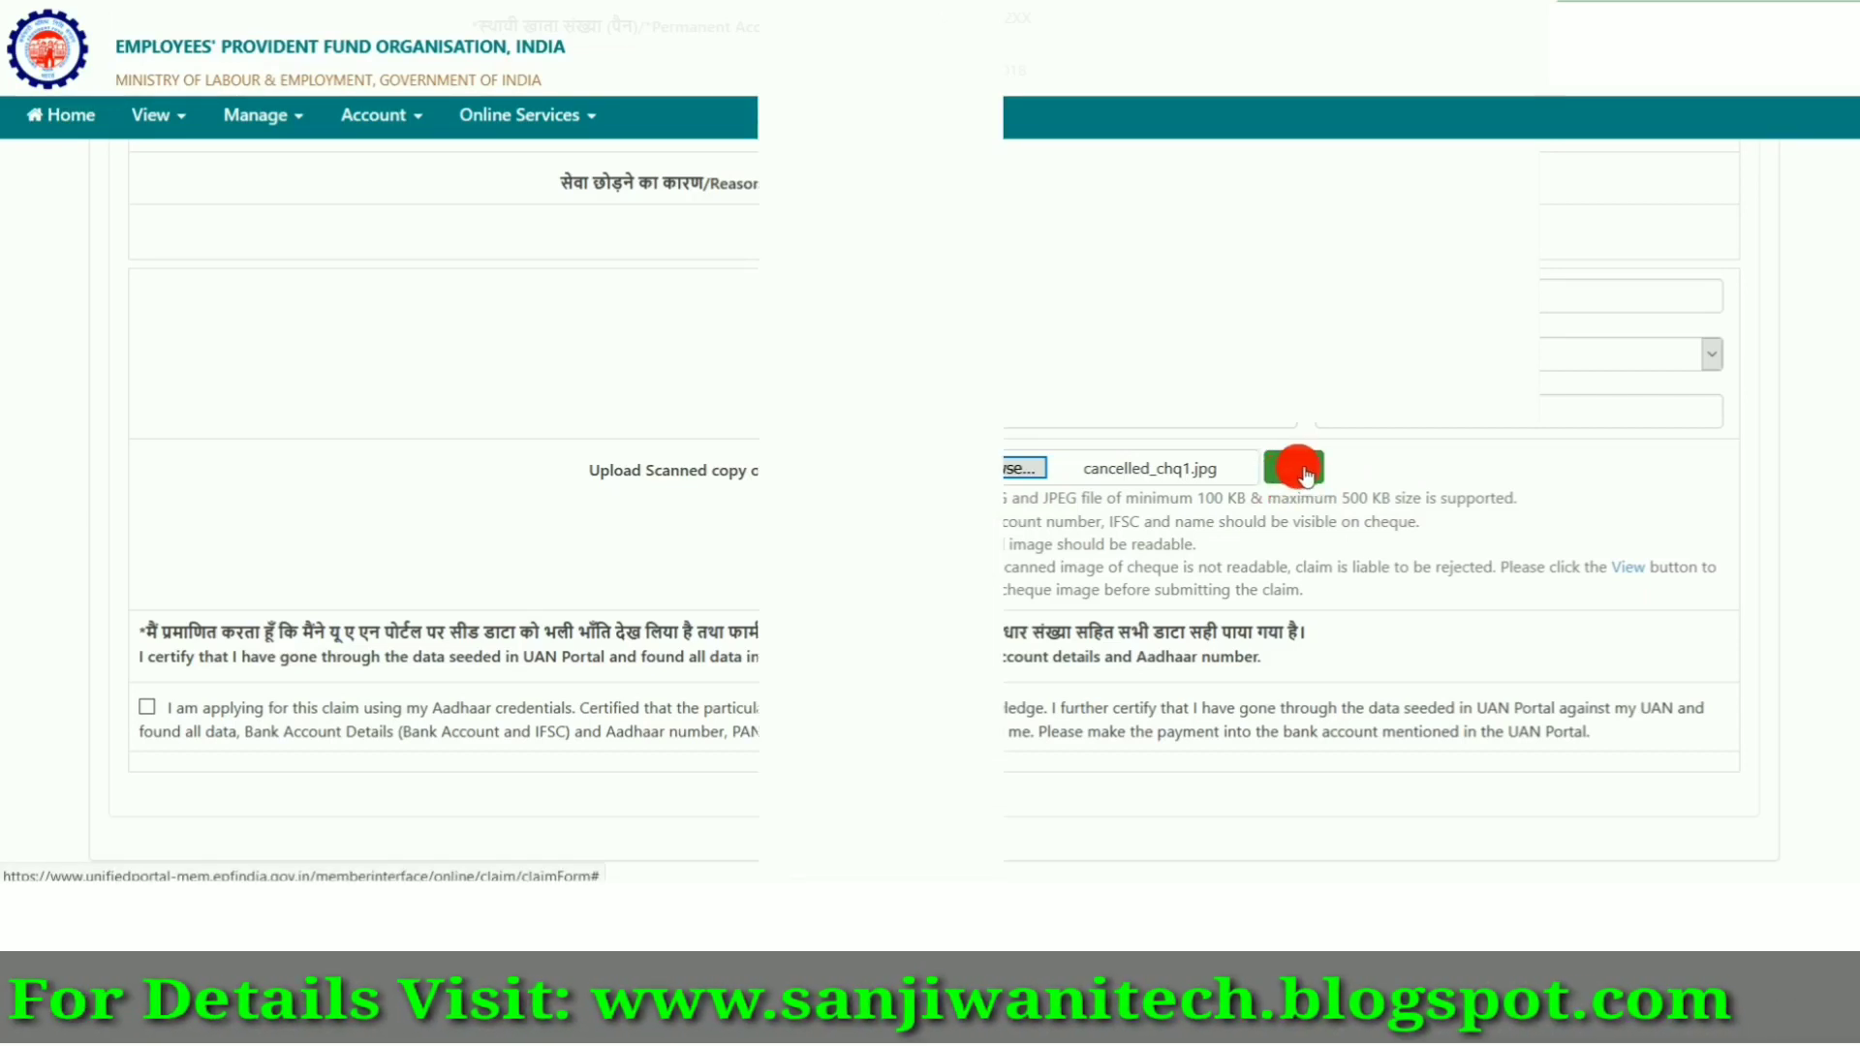
scroll(1248, 480, "down", 5)
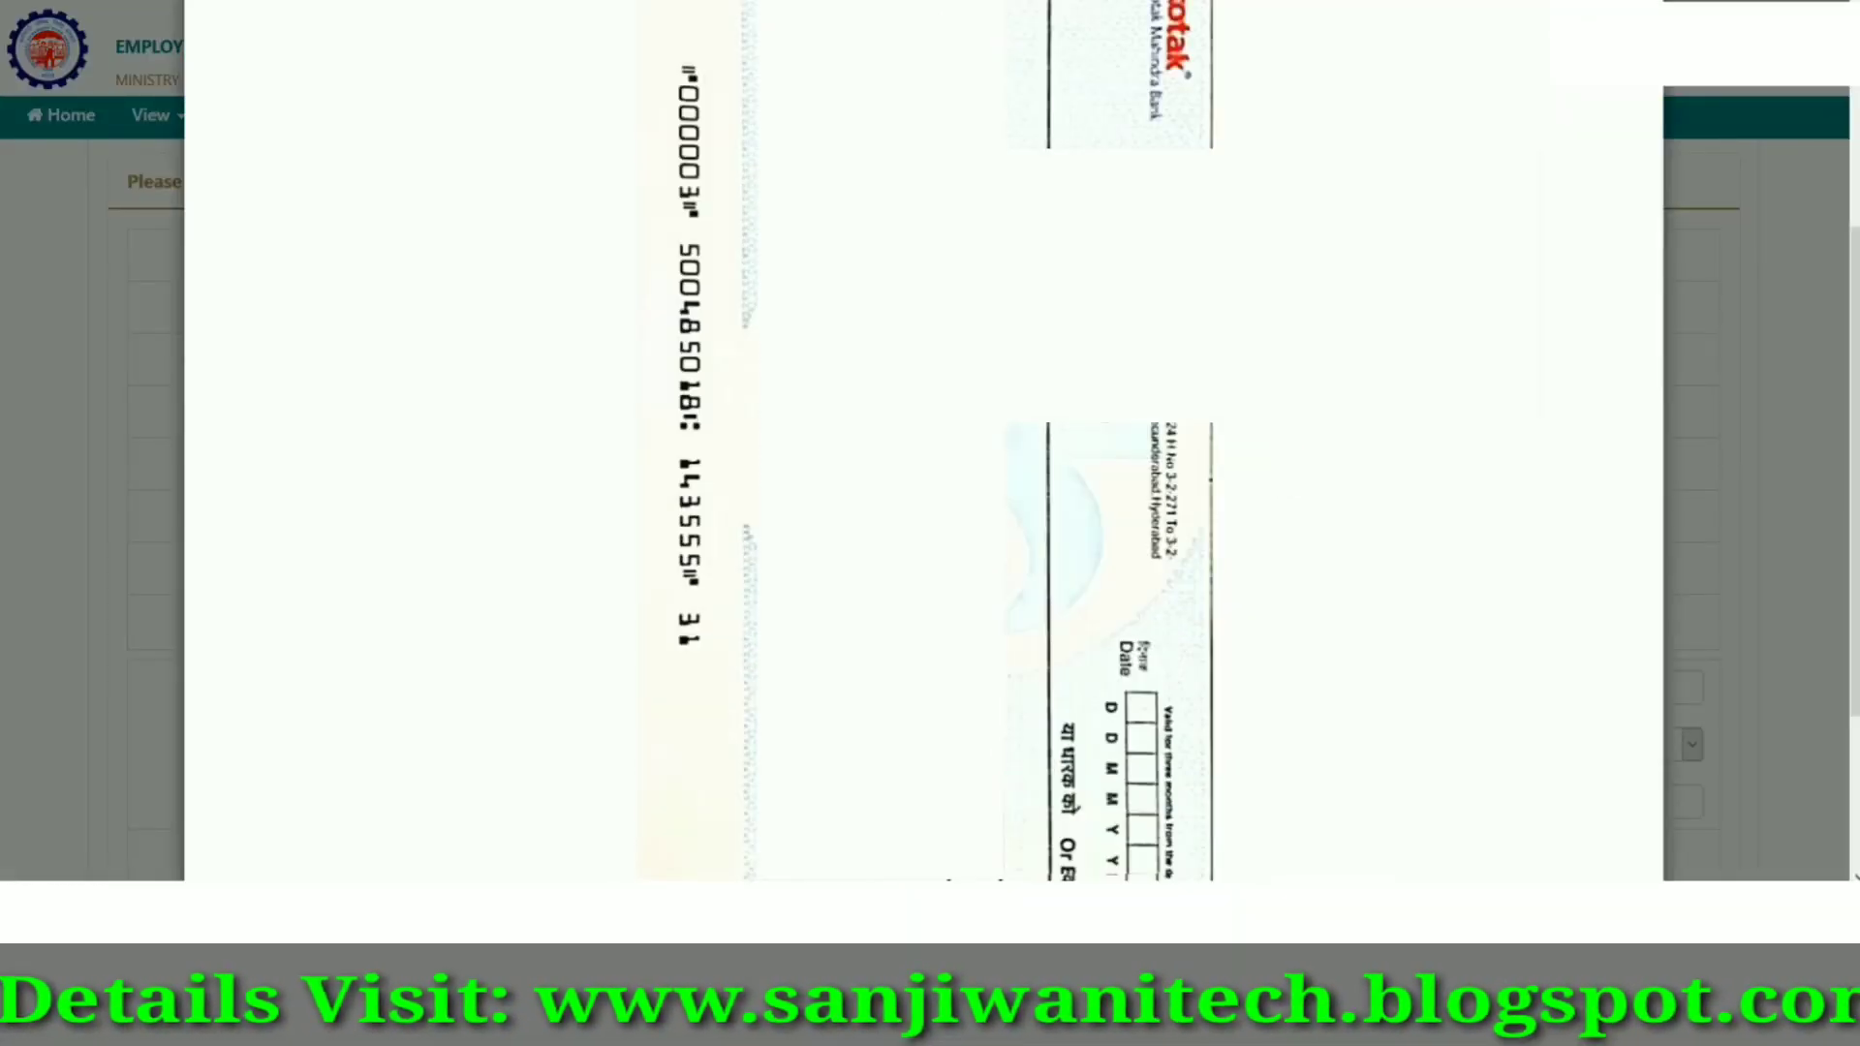
scroll(1114, 482, "up", 5)
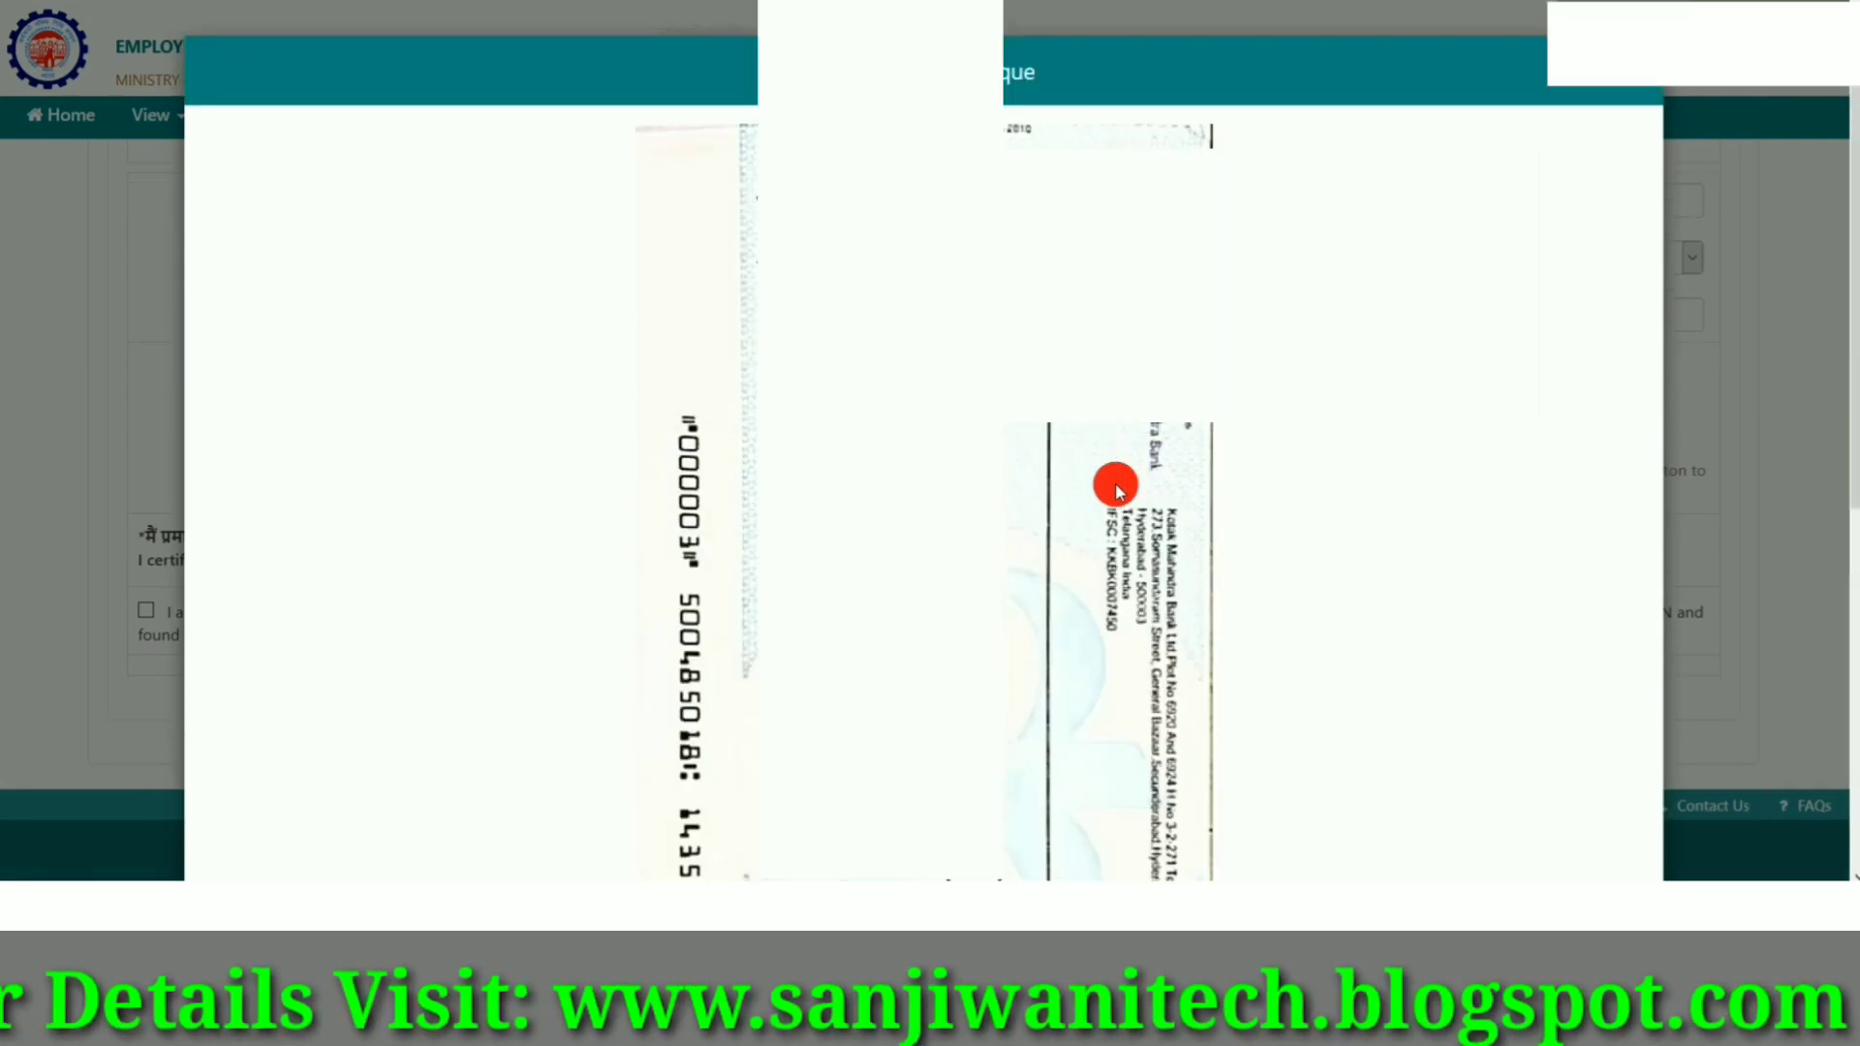
scroll(923, 484, "up", 3)
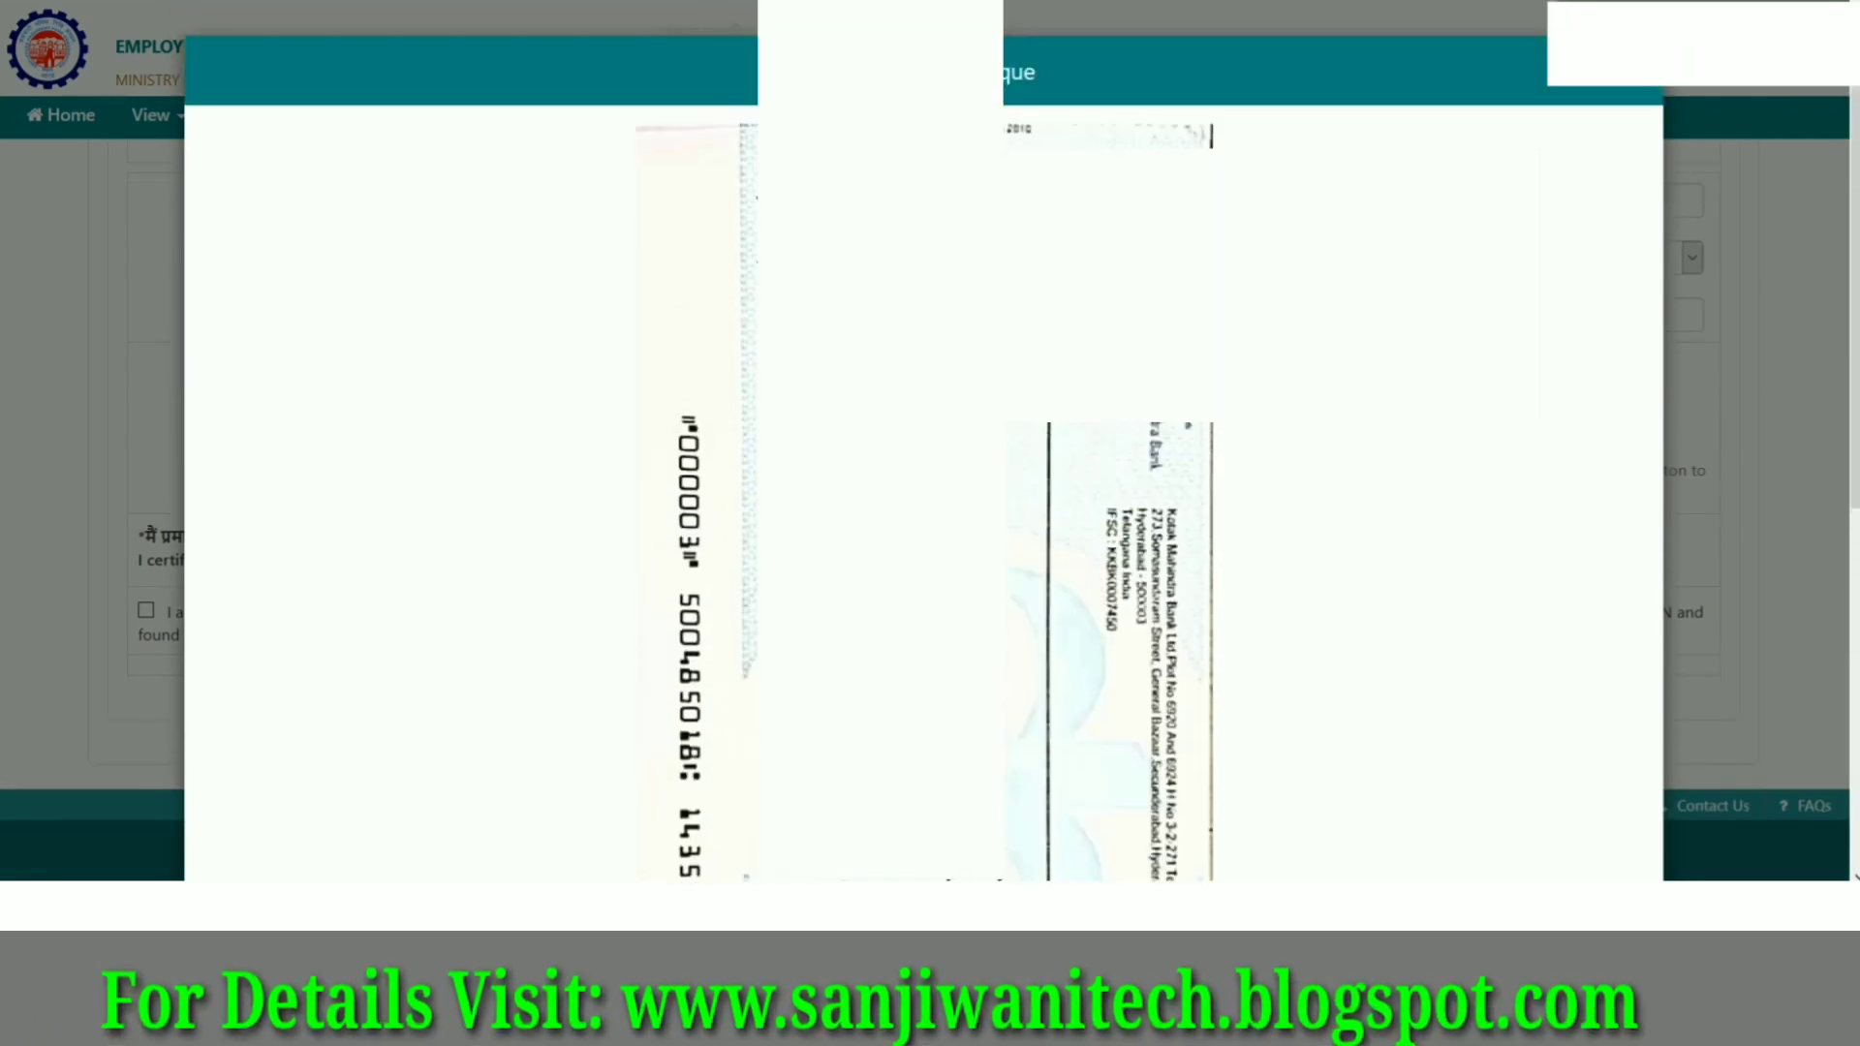
scroll(1101, 582, "down", 5)
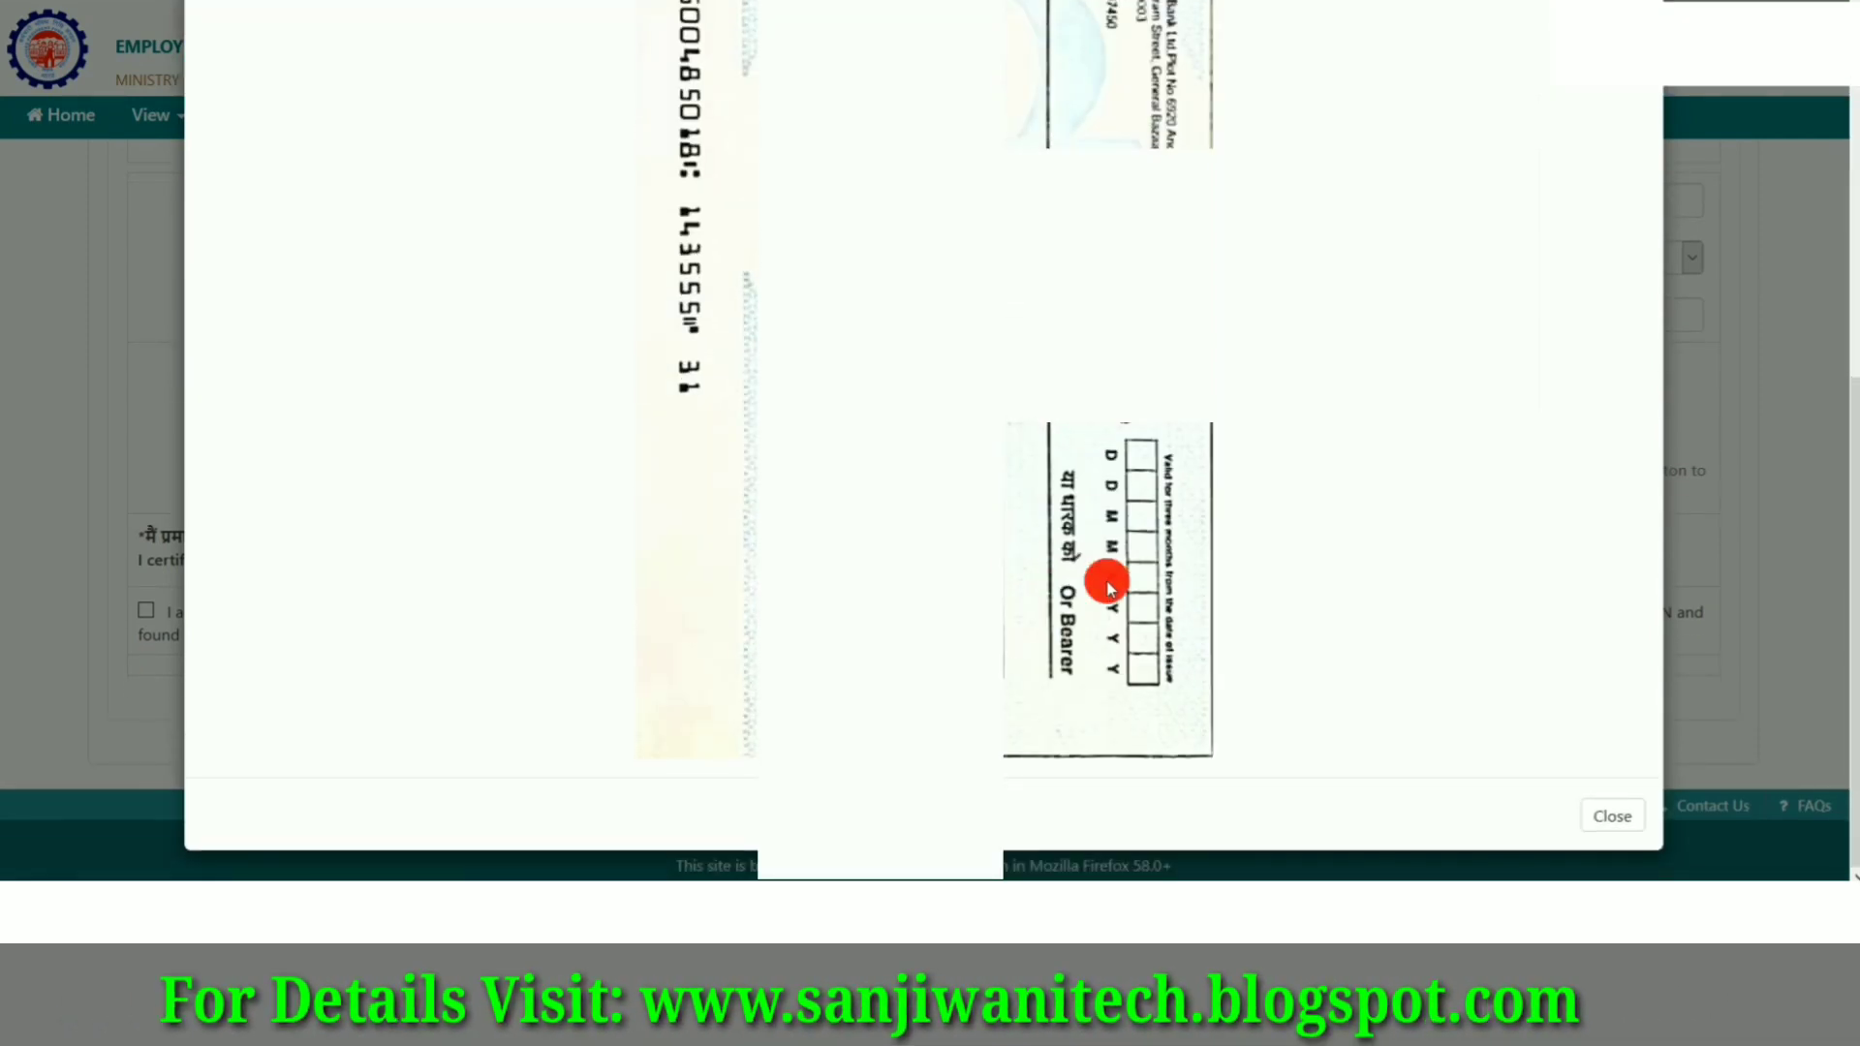
left_click(1603, 819)
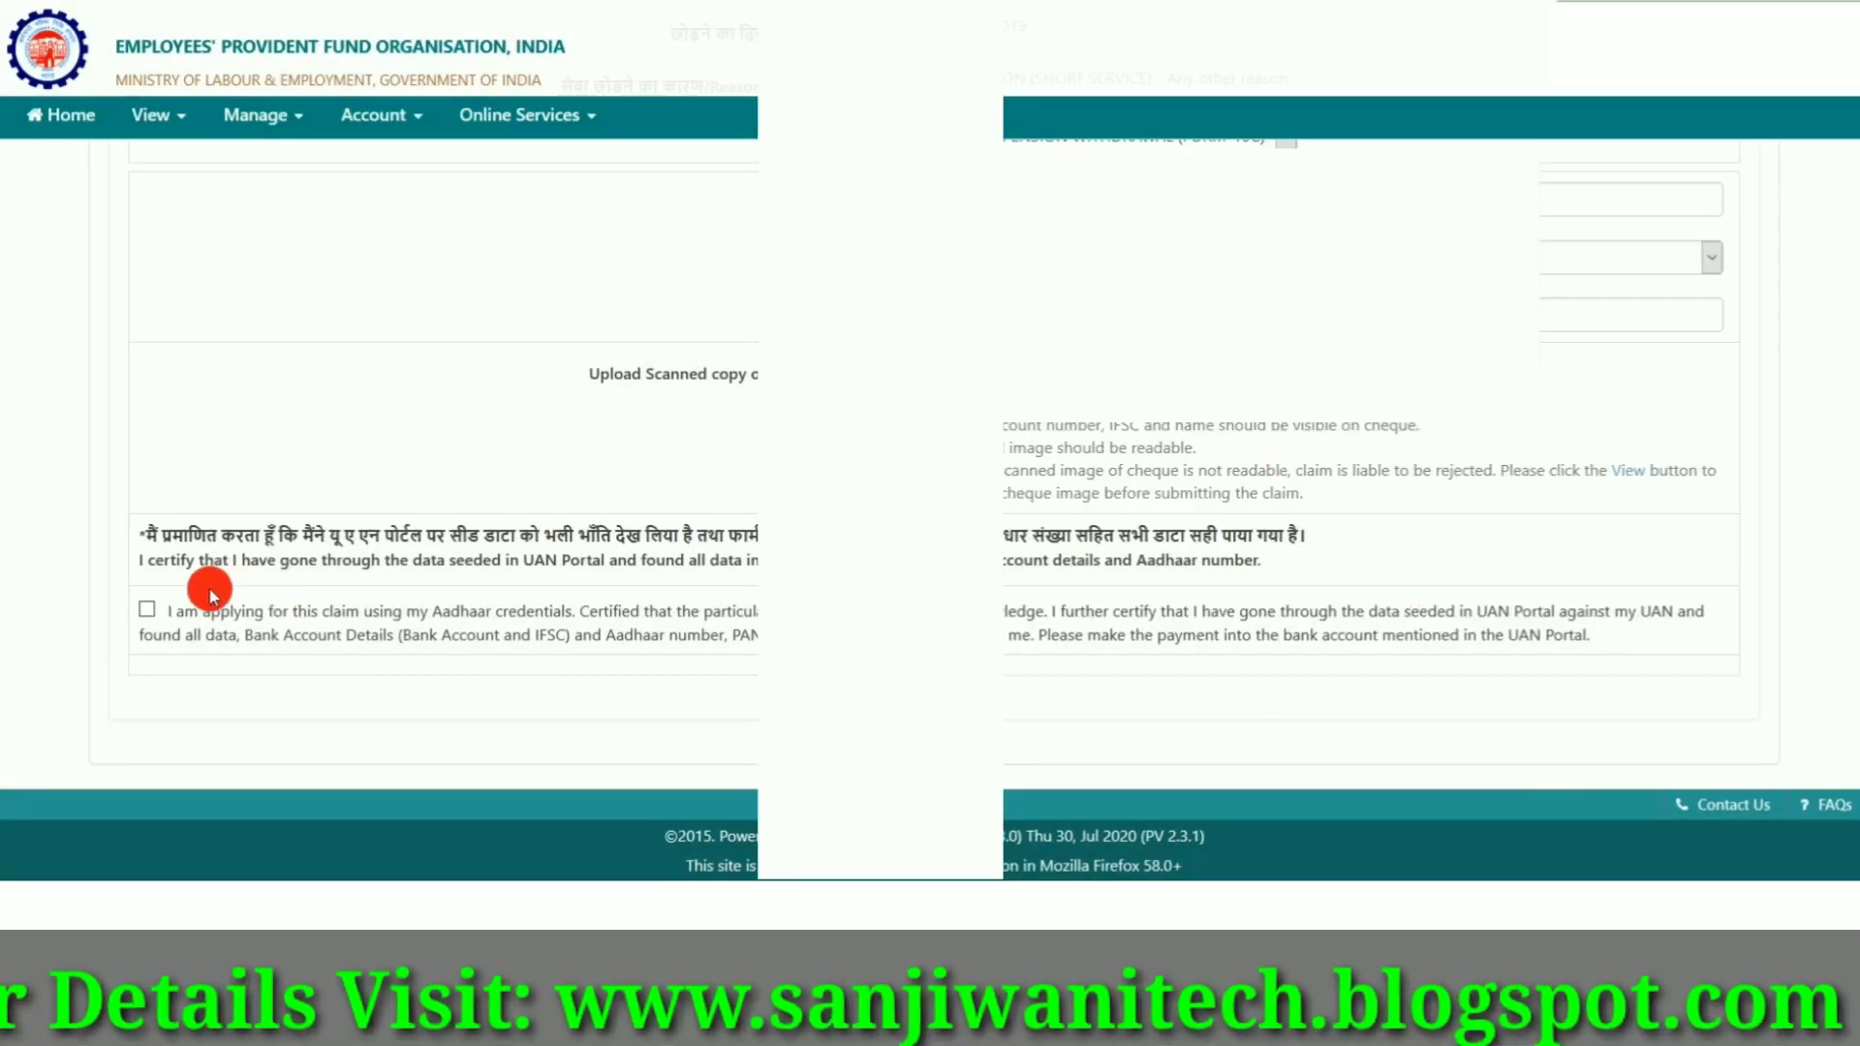
Step: Accept the Aadhaar claim declaration and submit the claim form with a requested Aadhaar OTP
left_click(146, 608)
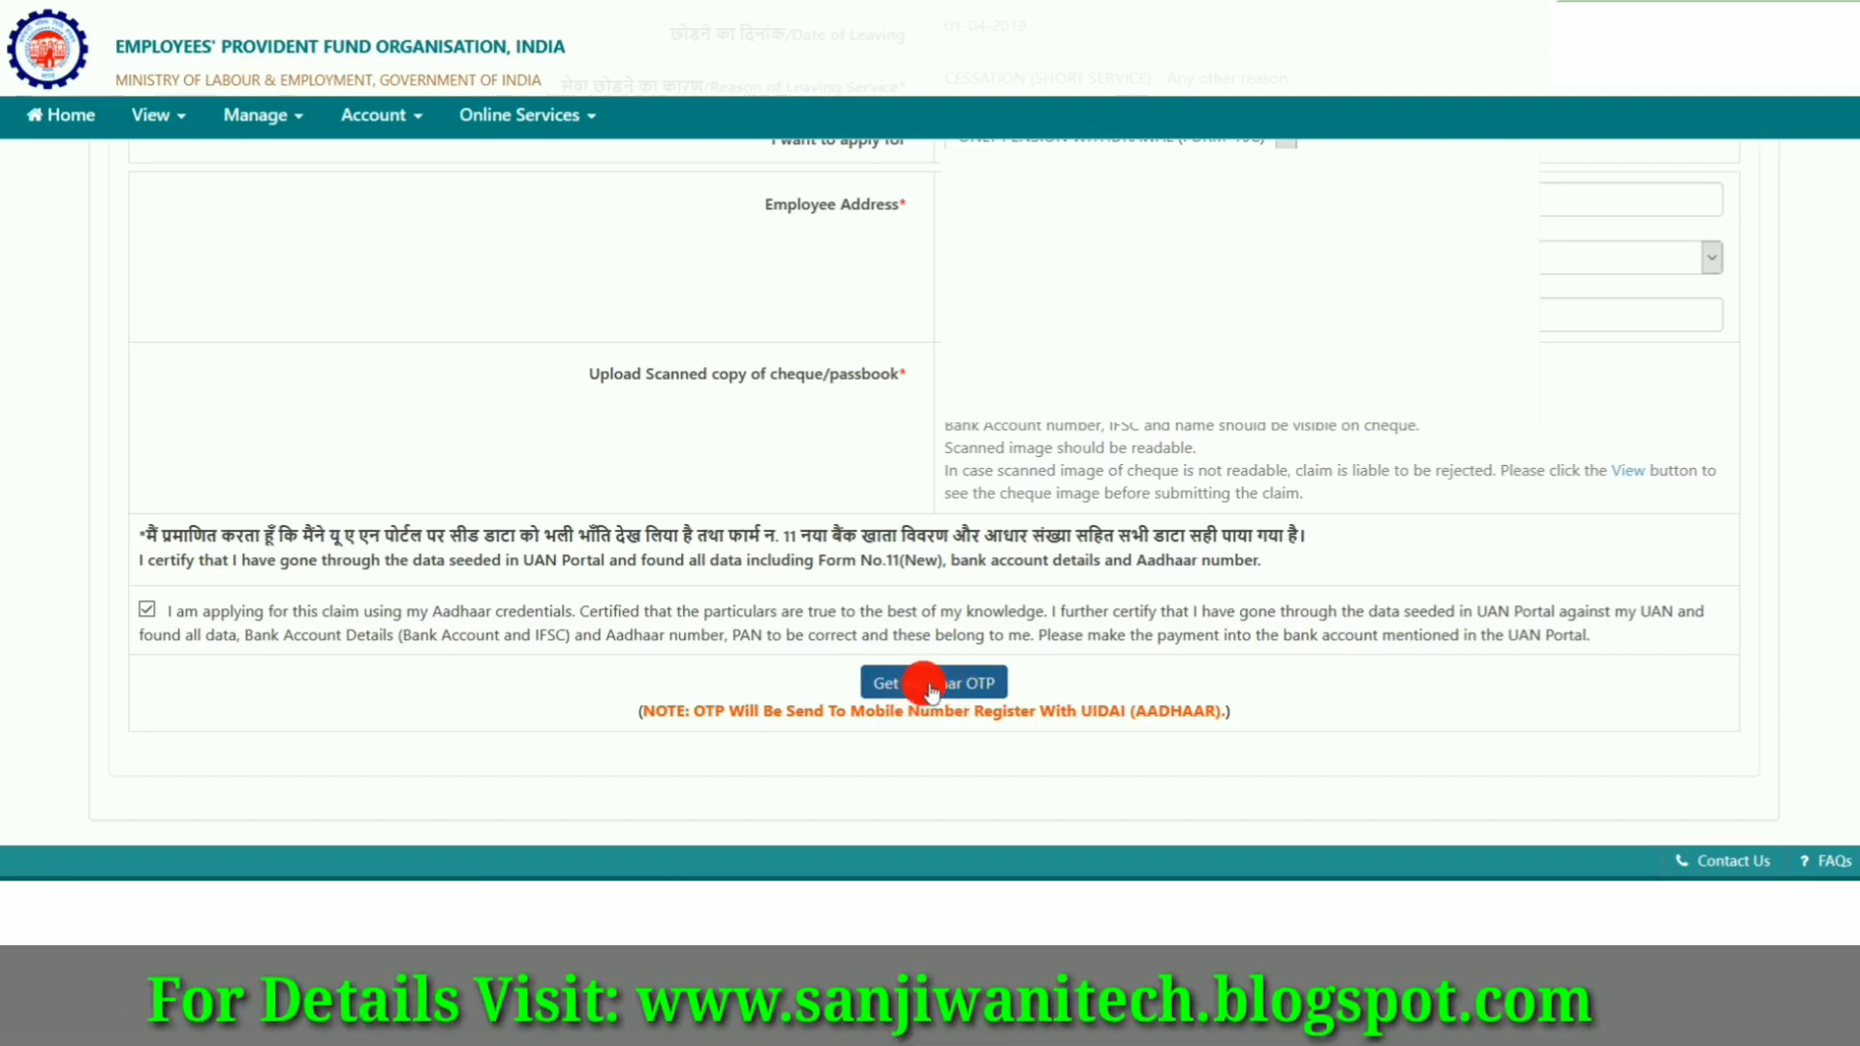
left_click(933, 694)
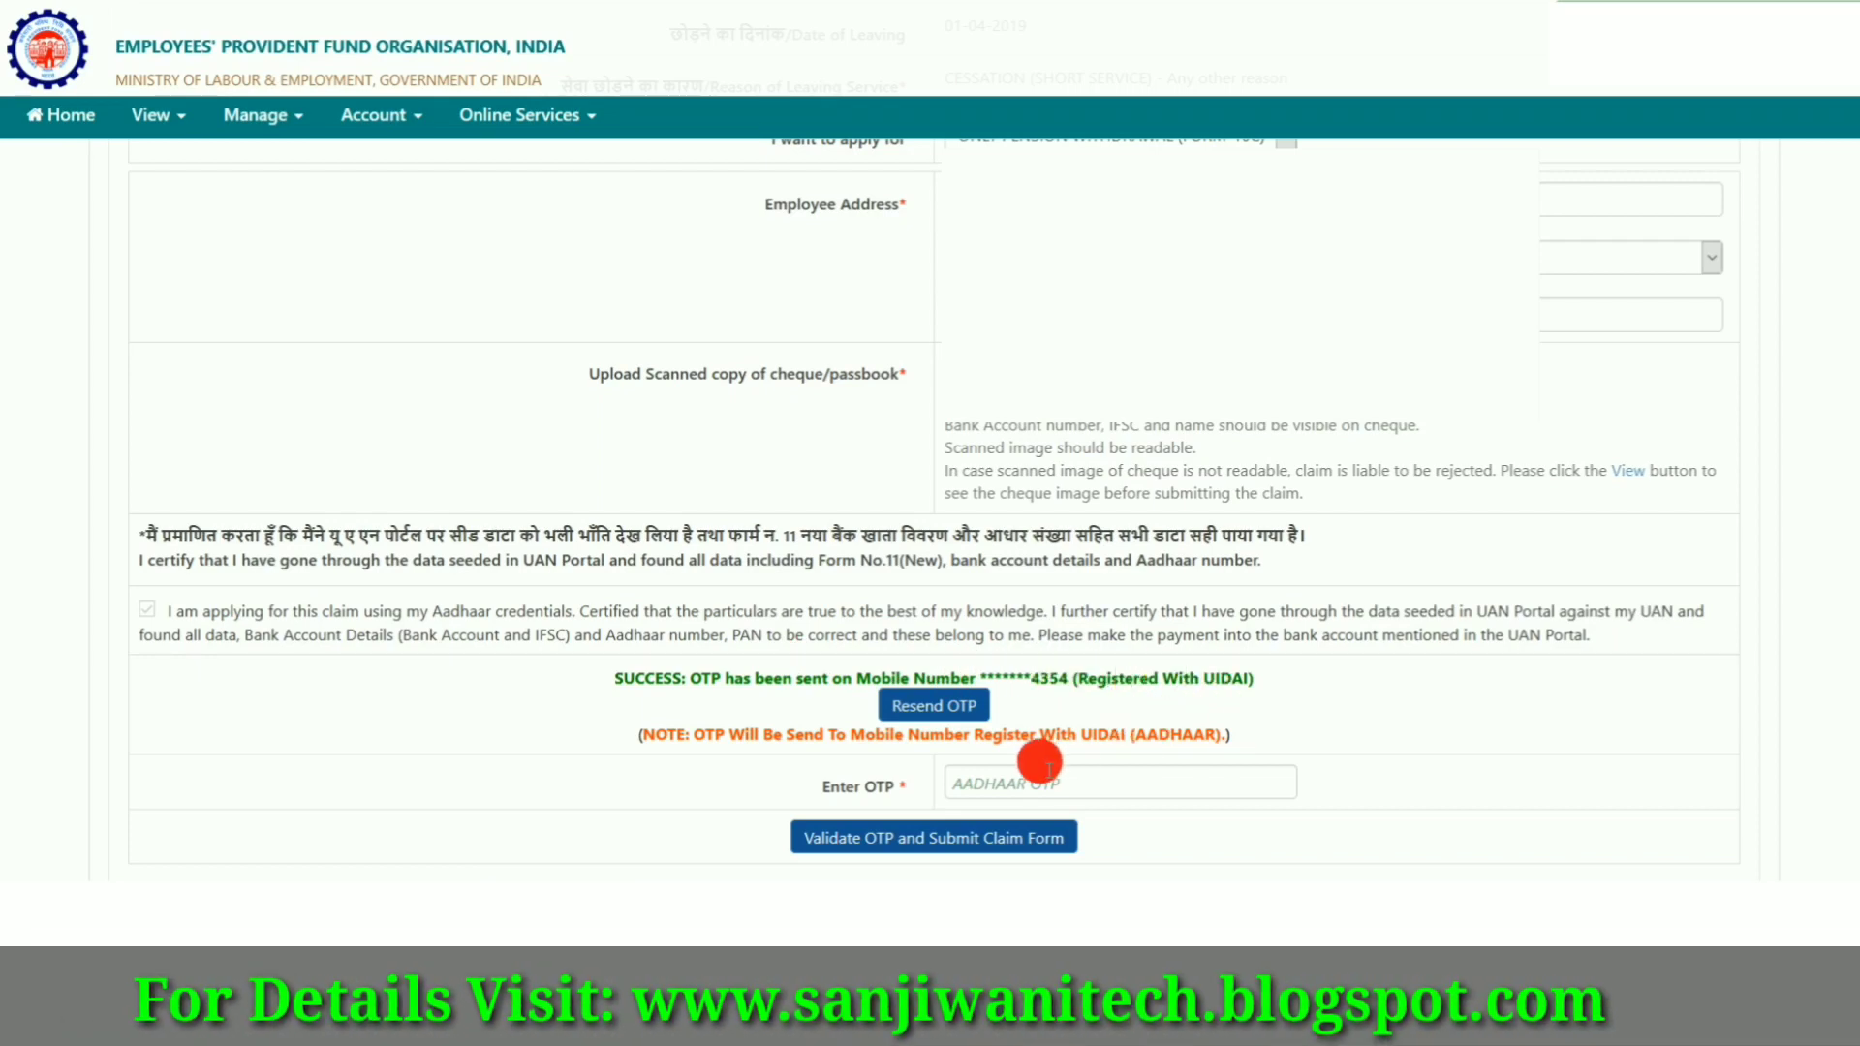
left_click(1046, 773)
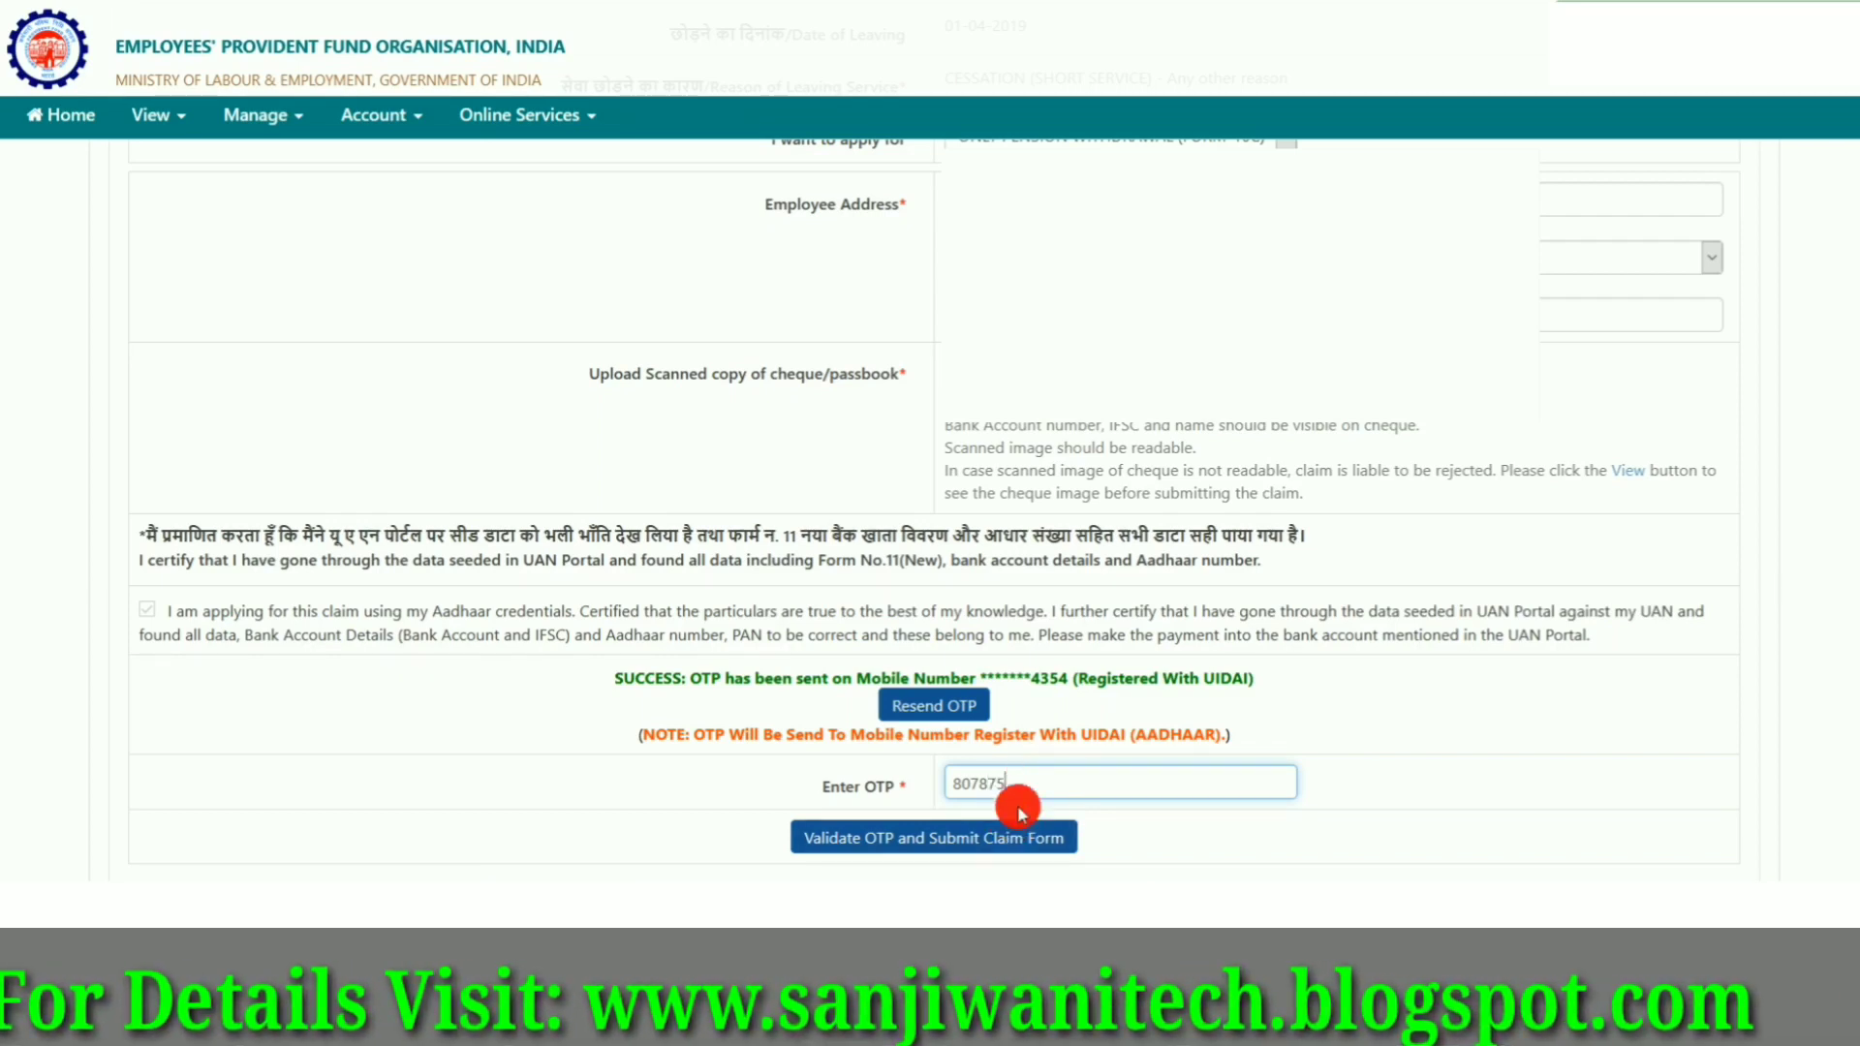
left_click(986, 842)
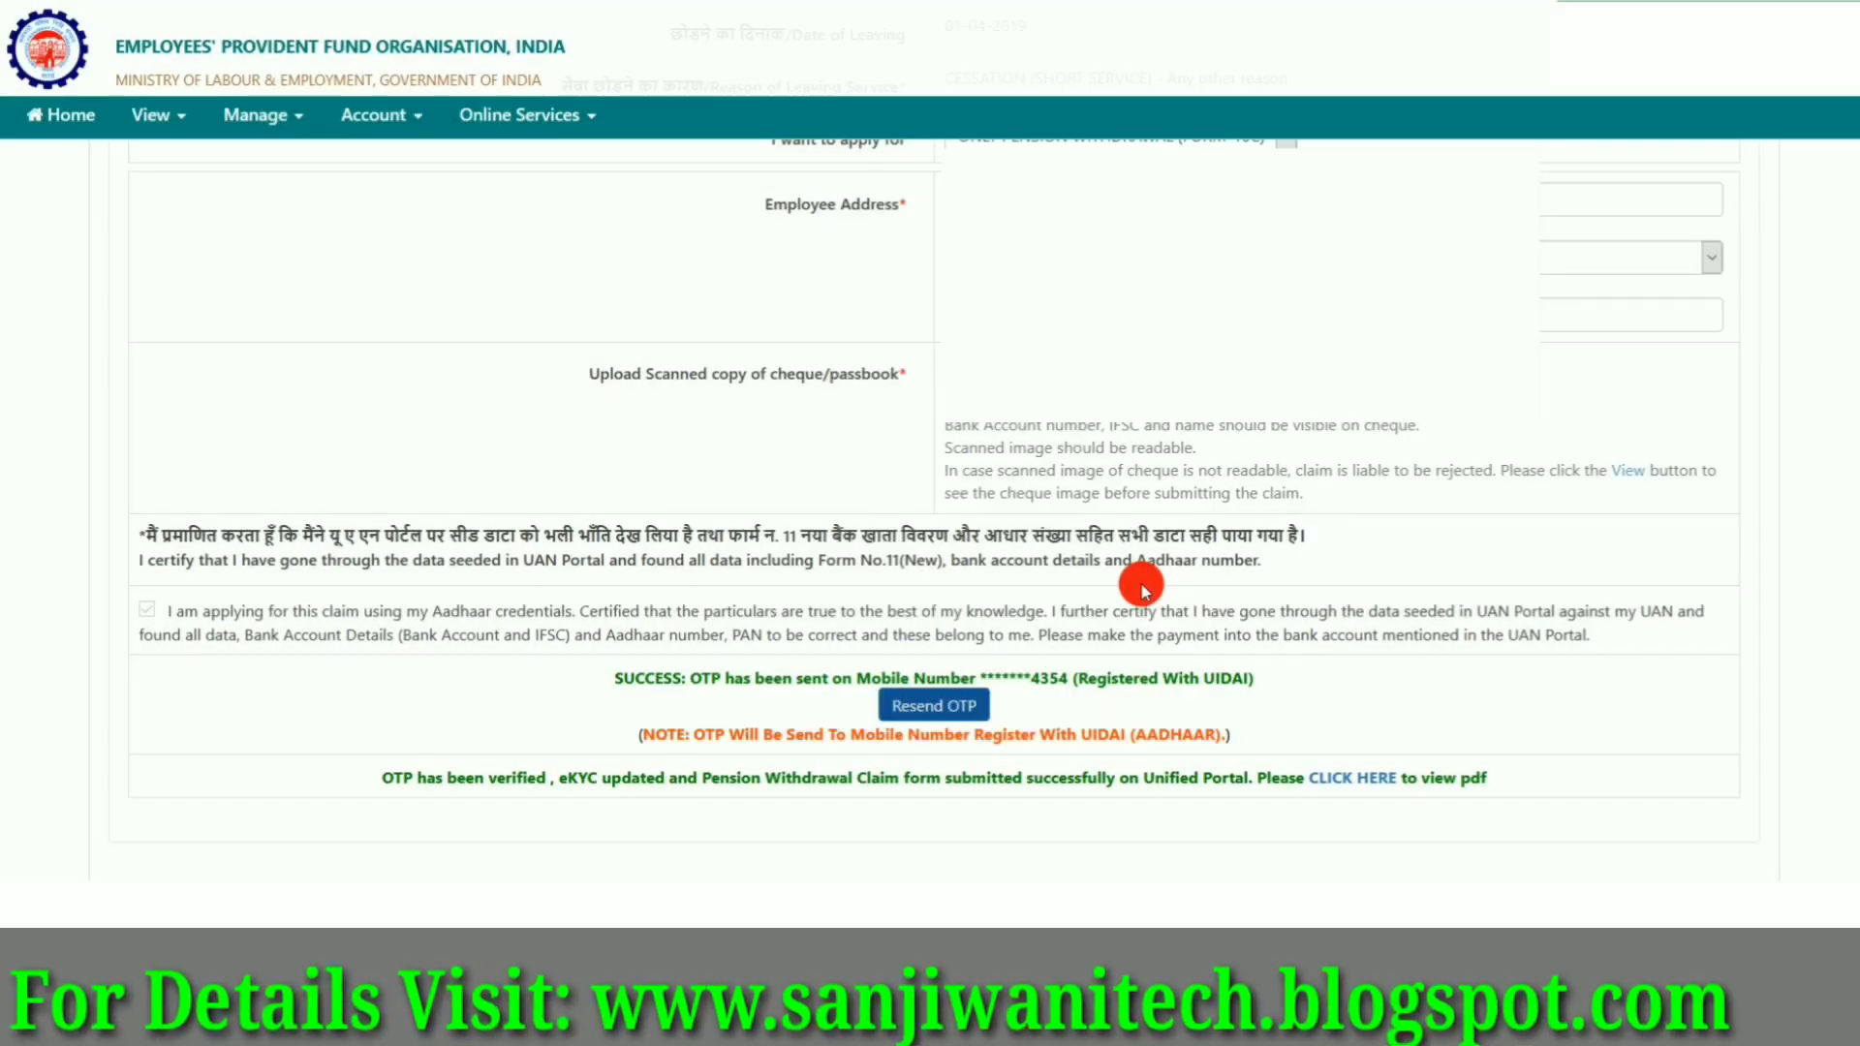
Step: Open the PDF of the submitted pension withdrawal claim and look through all its pages, including the attached cheque
left_click(1335, 785)
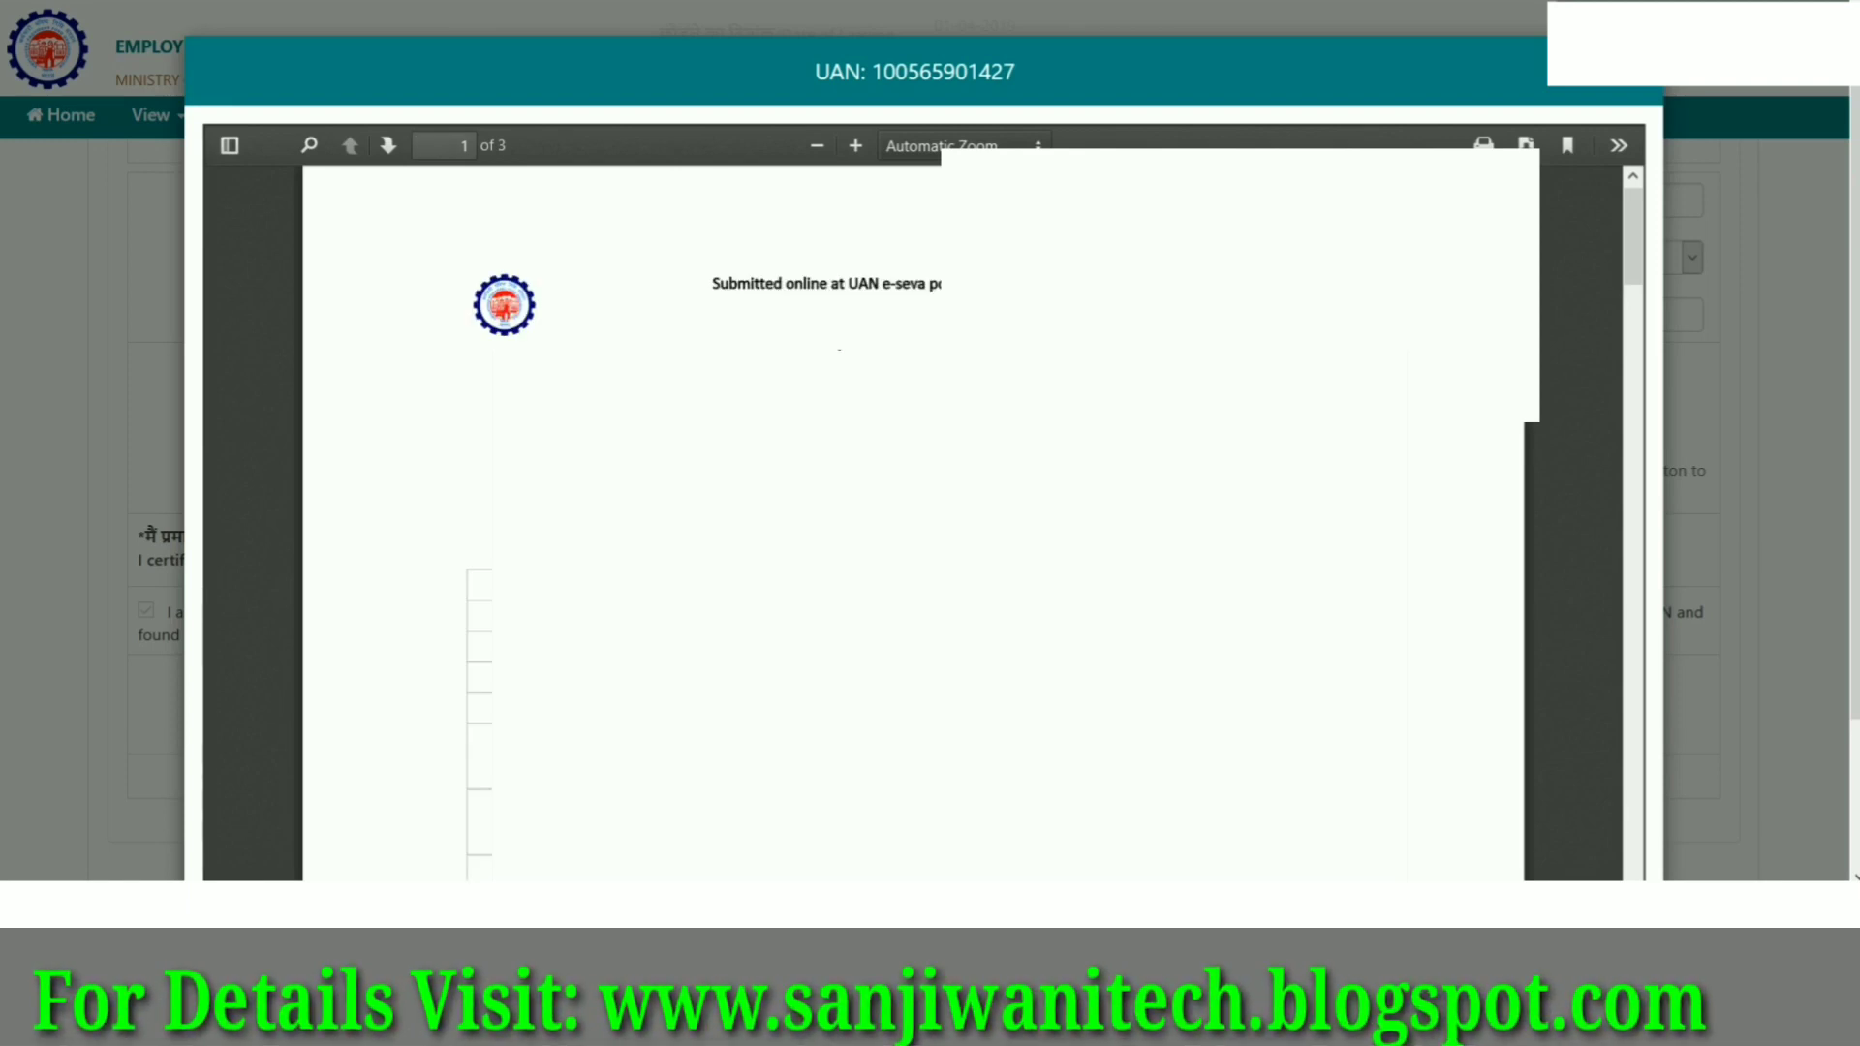
scroll(911, 524, "down", 5)
scroll(910, 523, "down", 10)
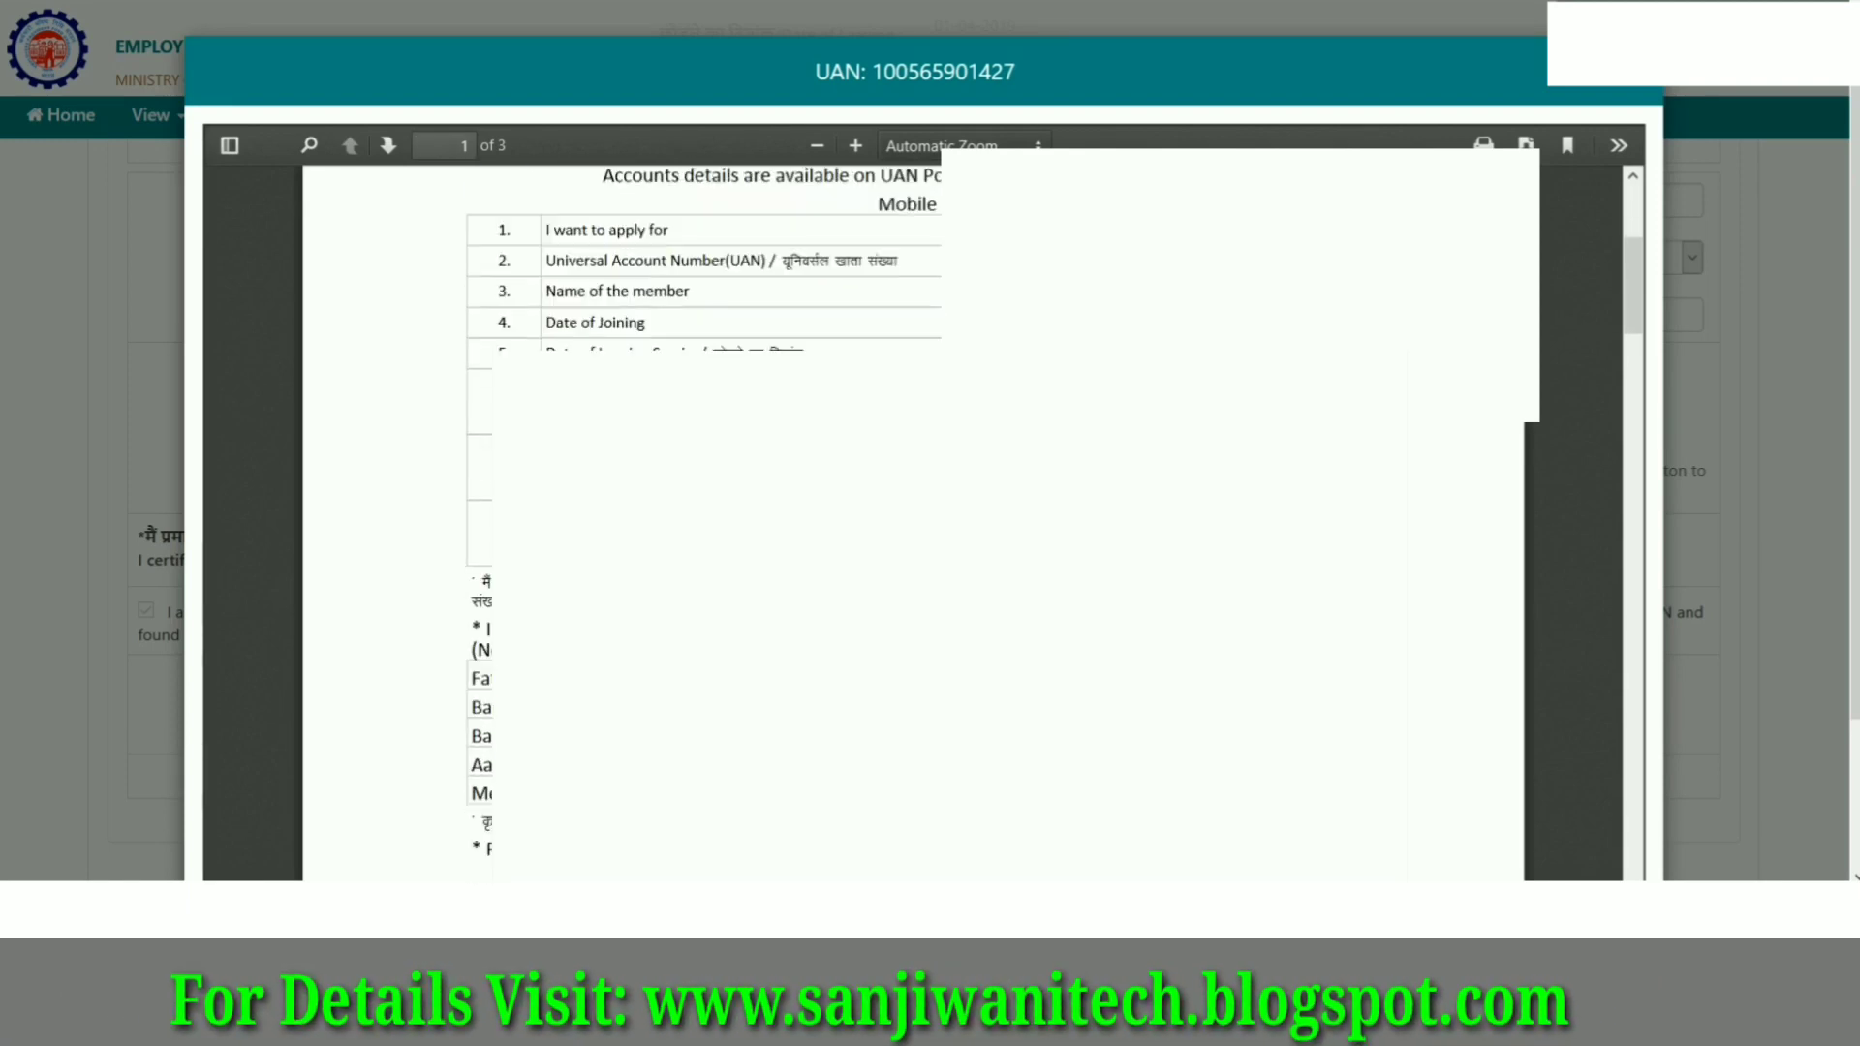
scroll(910, 523, "down", 5)
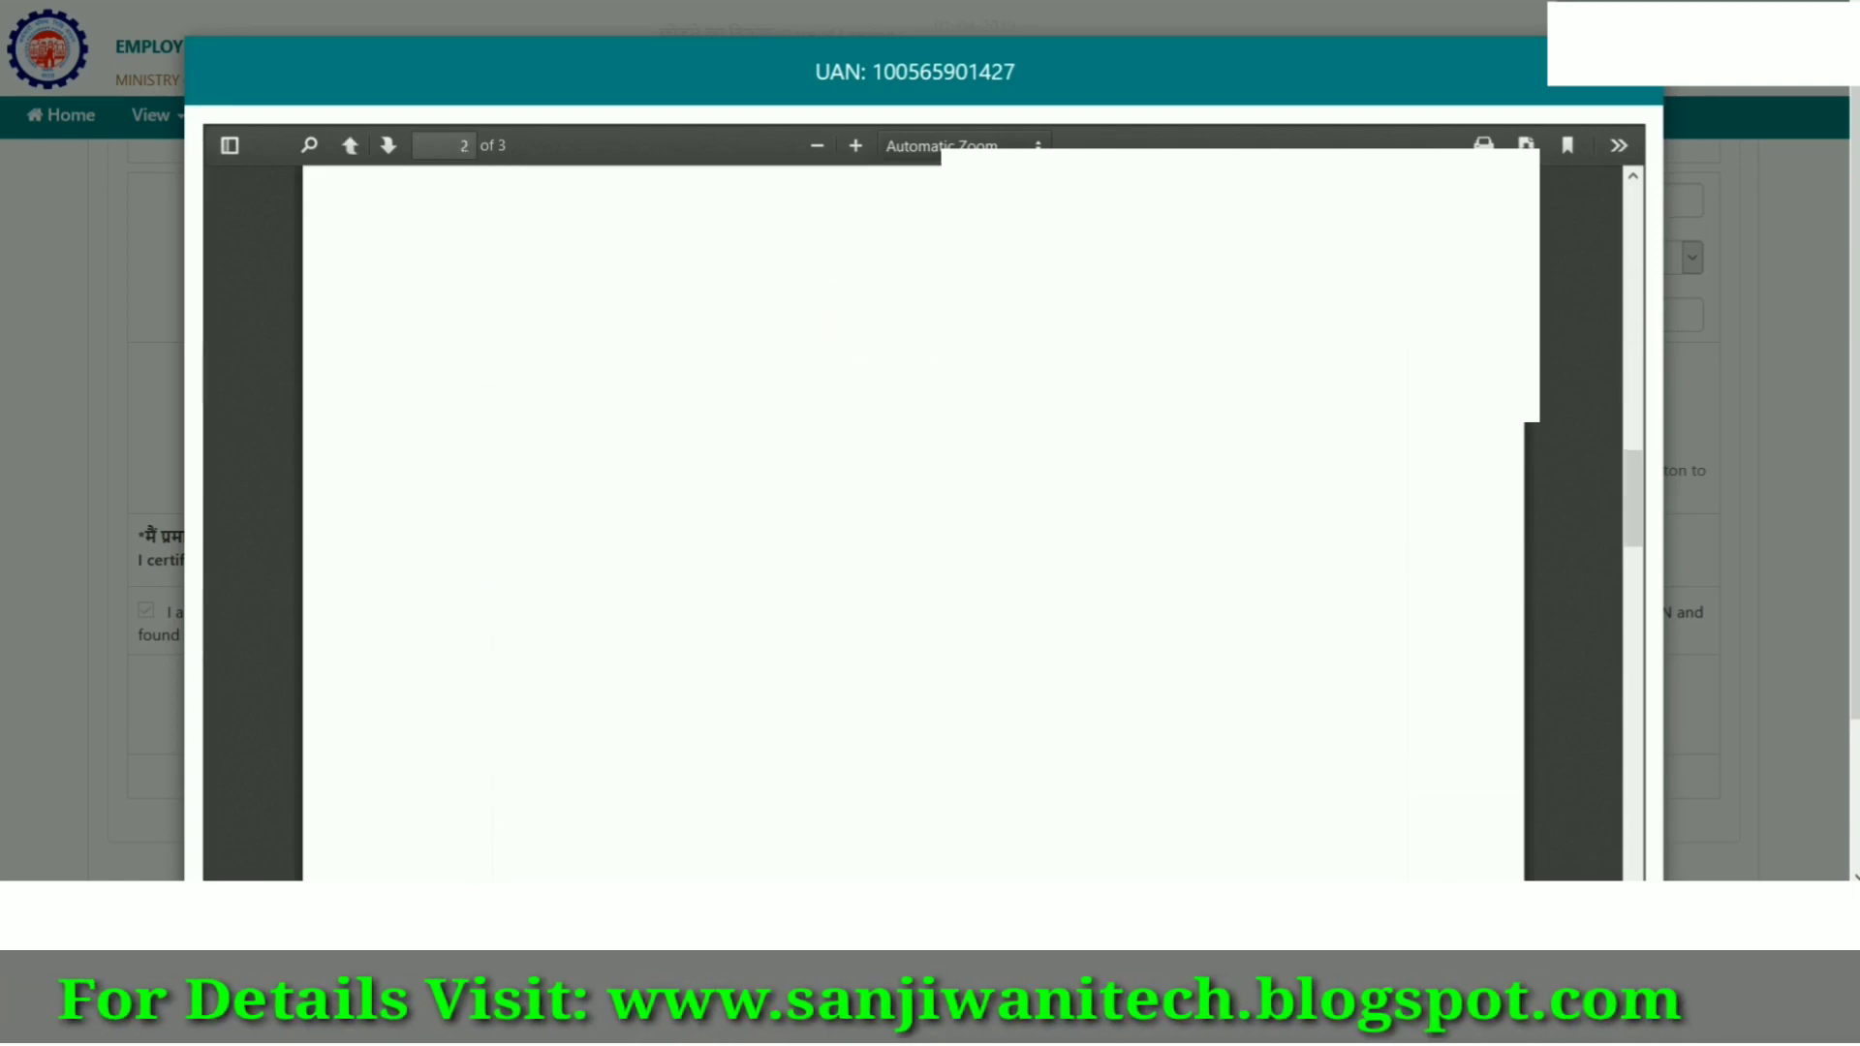
scroll(910, 523, "down", 10)
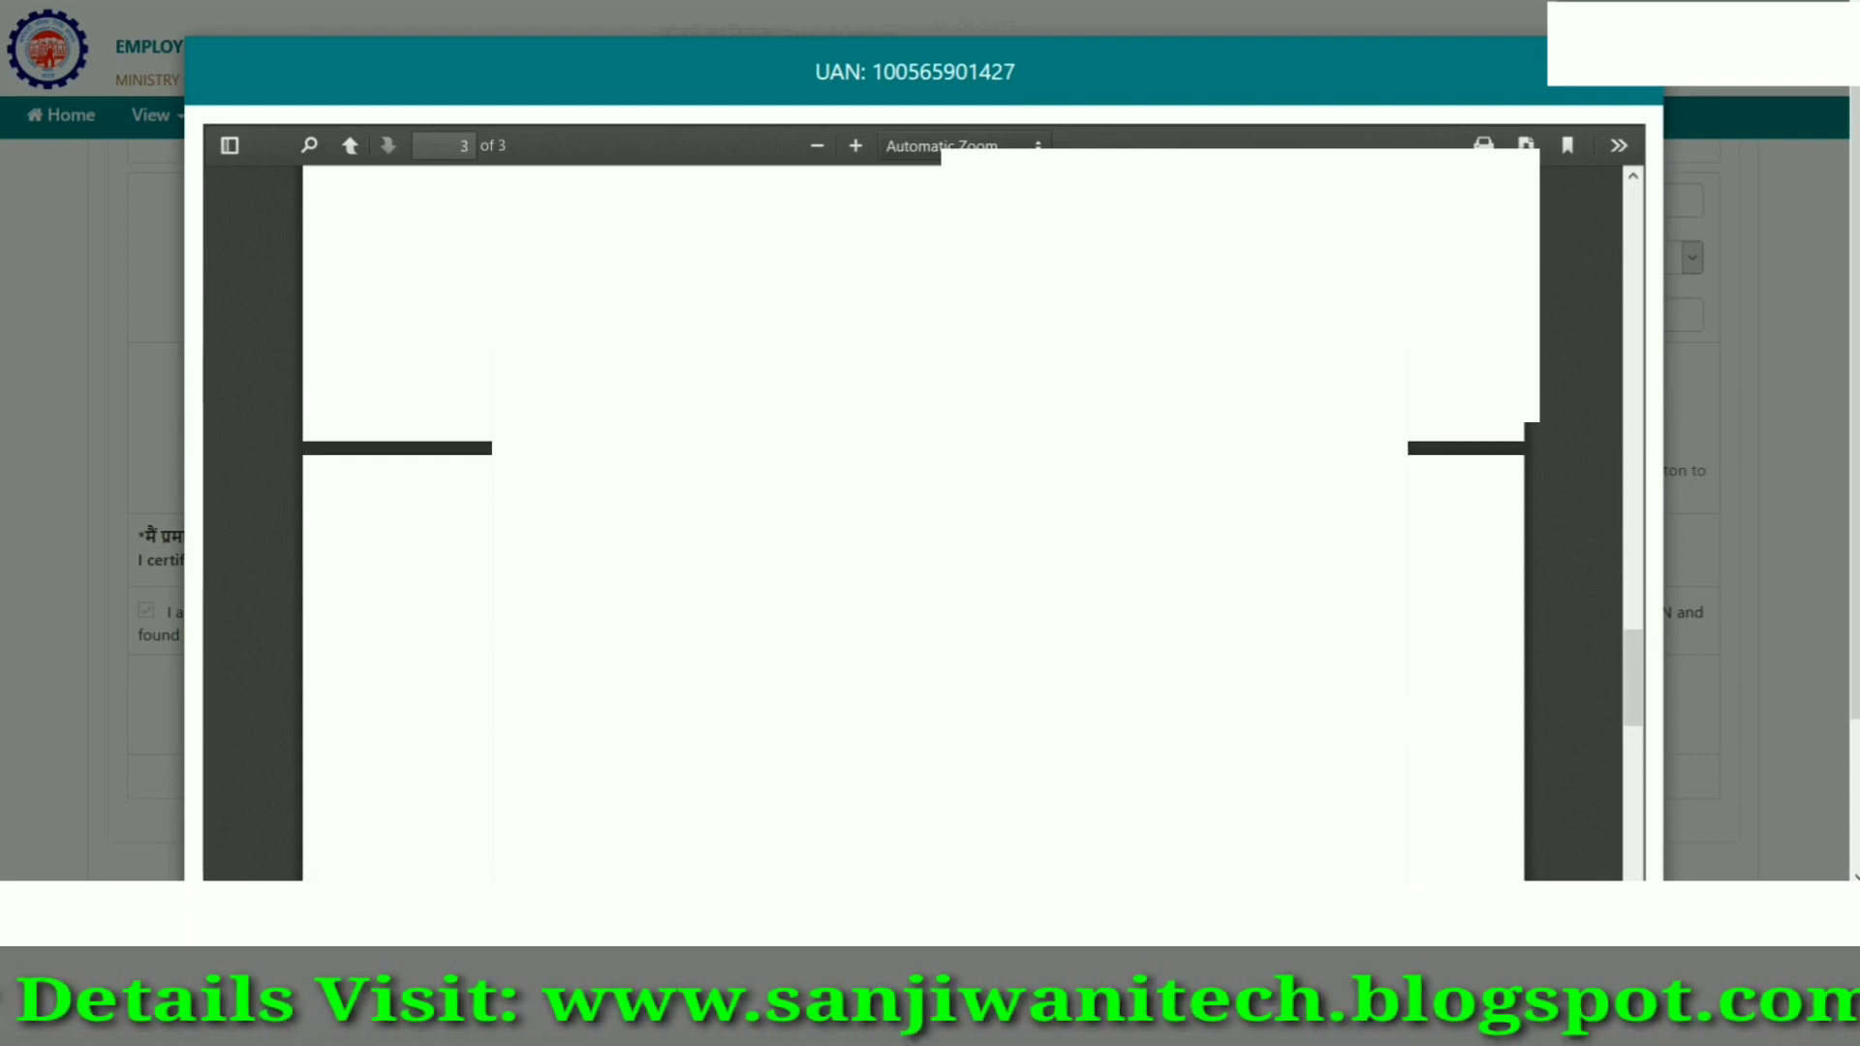
scroll(910, 523, "down", 10)
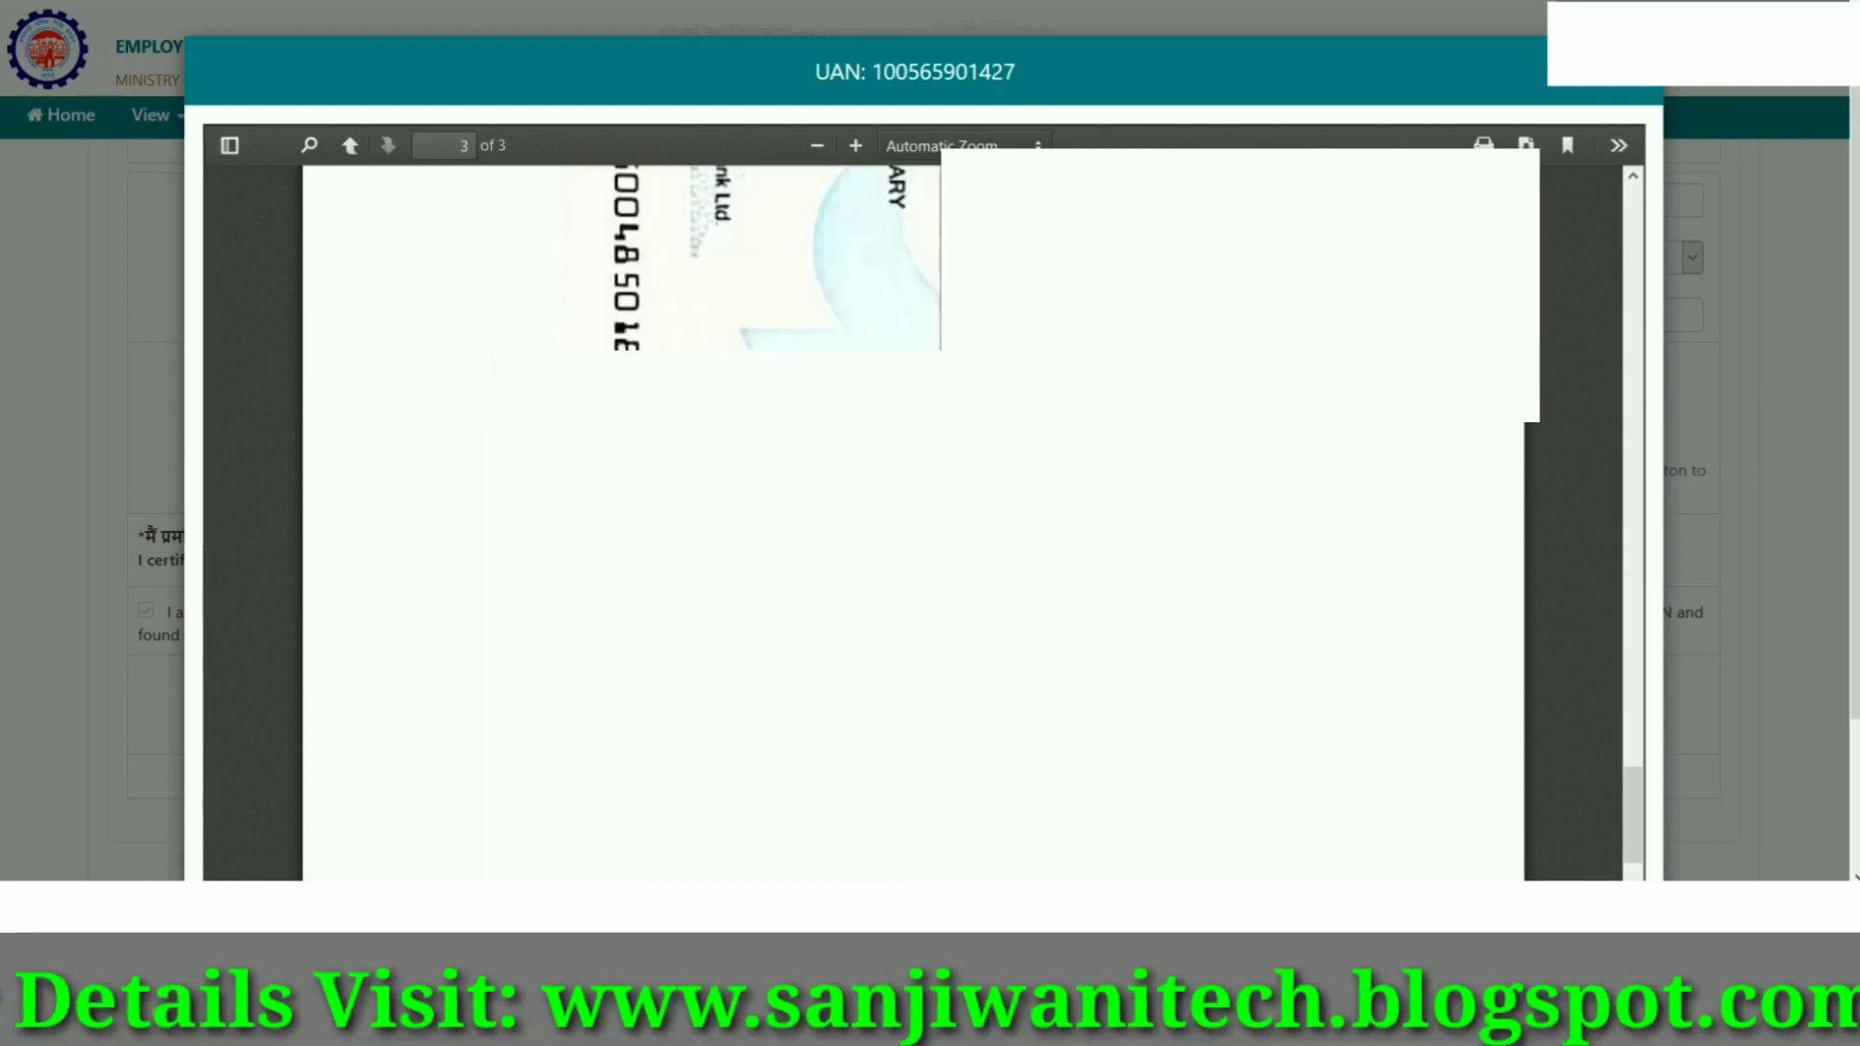
scroll(910, 388, "up", 5)
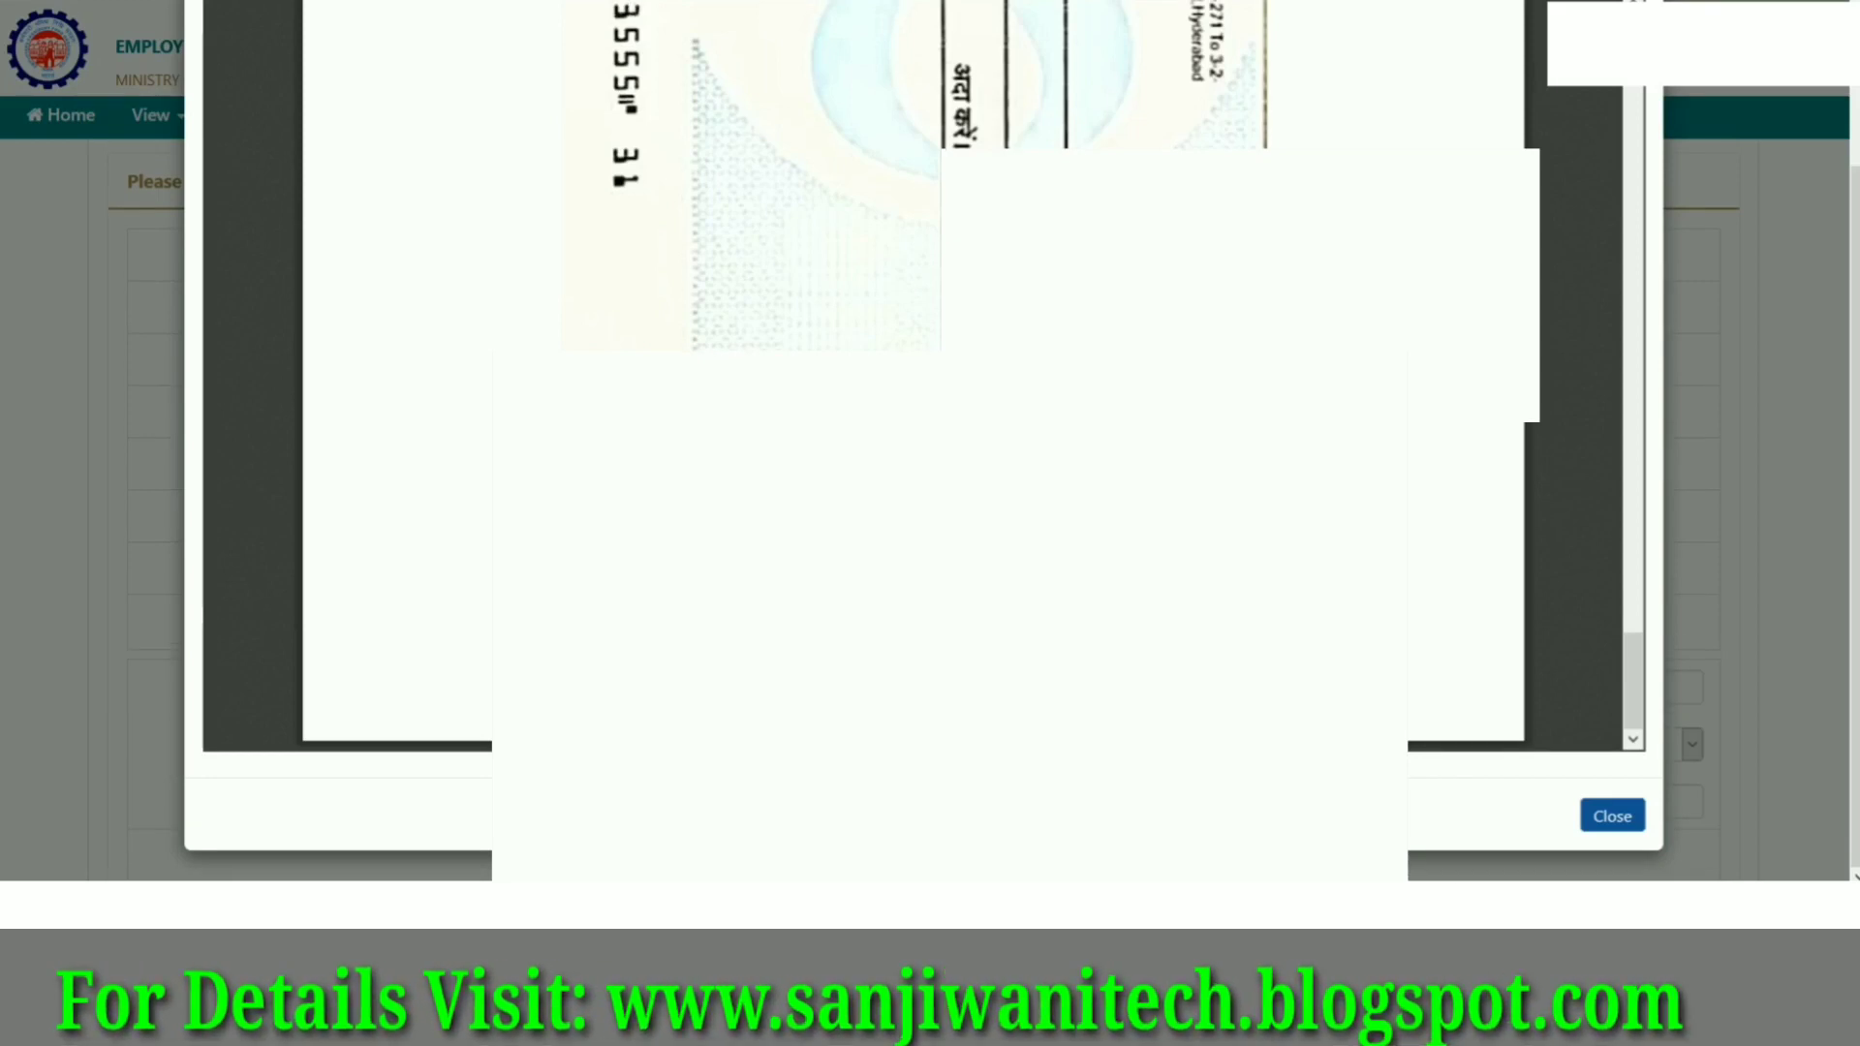
scroll(911, 387, "up", 10)
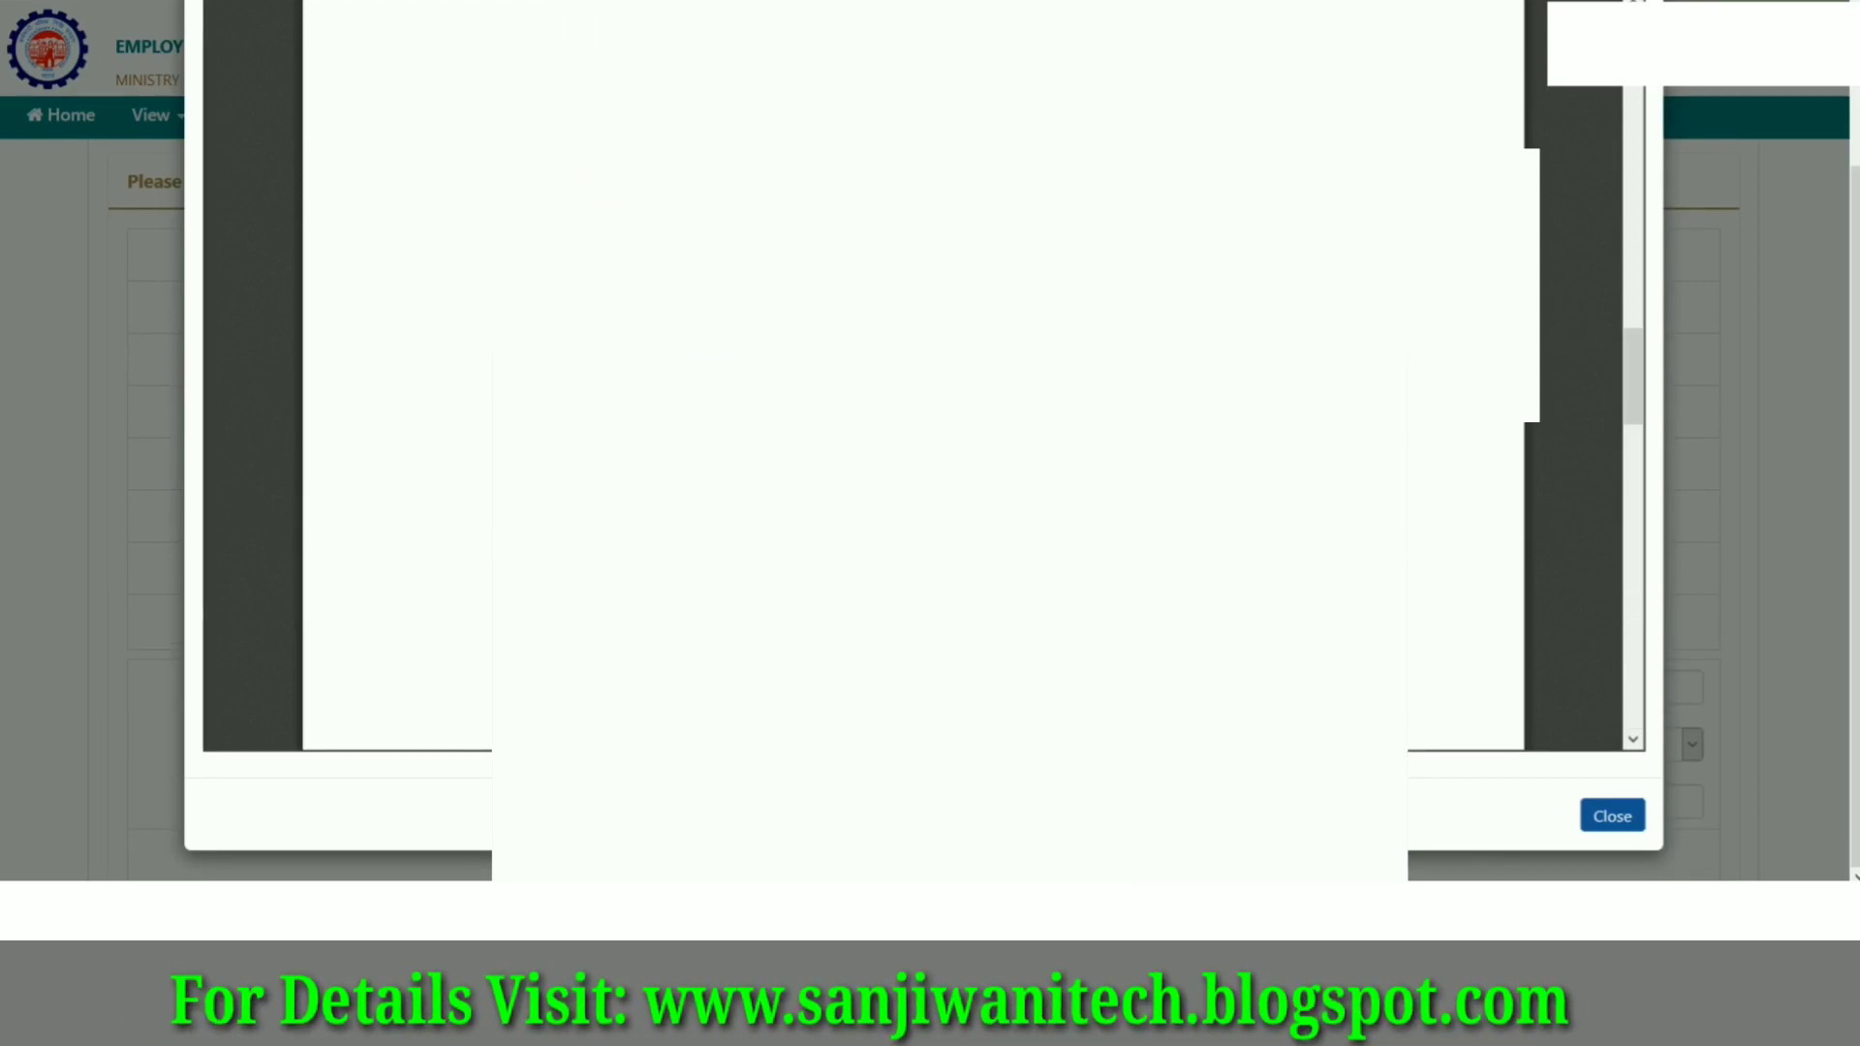
scroll(911, 388, "up", 5)
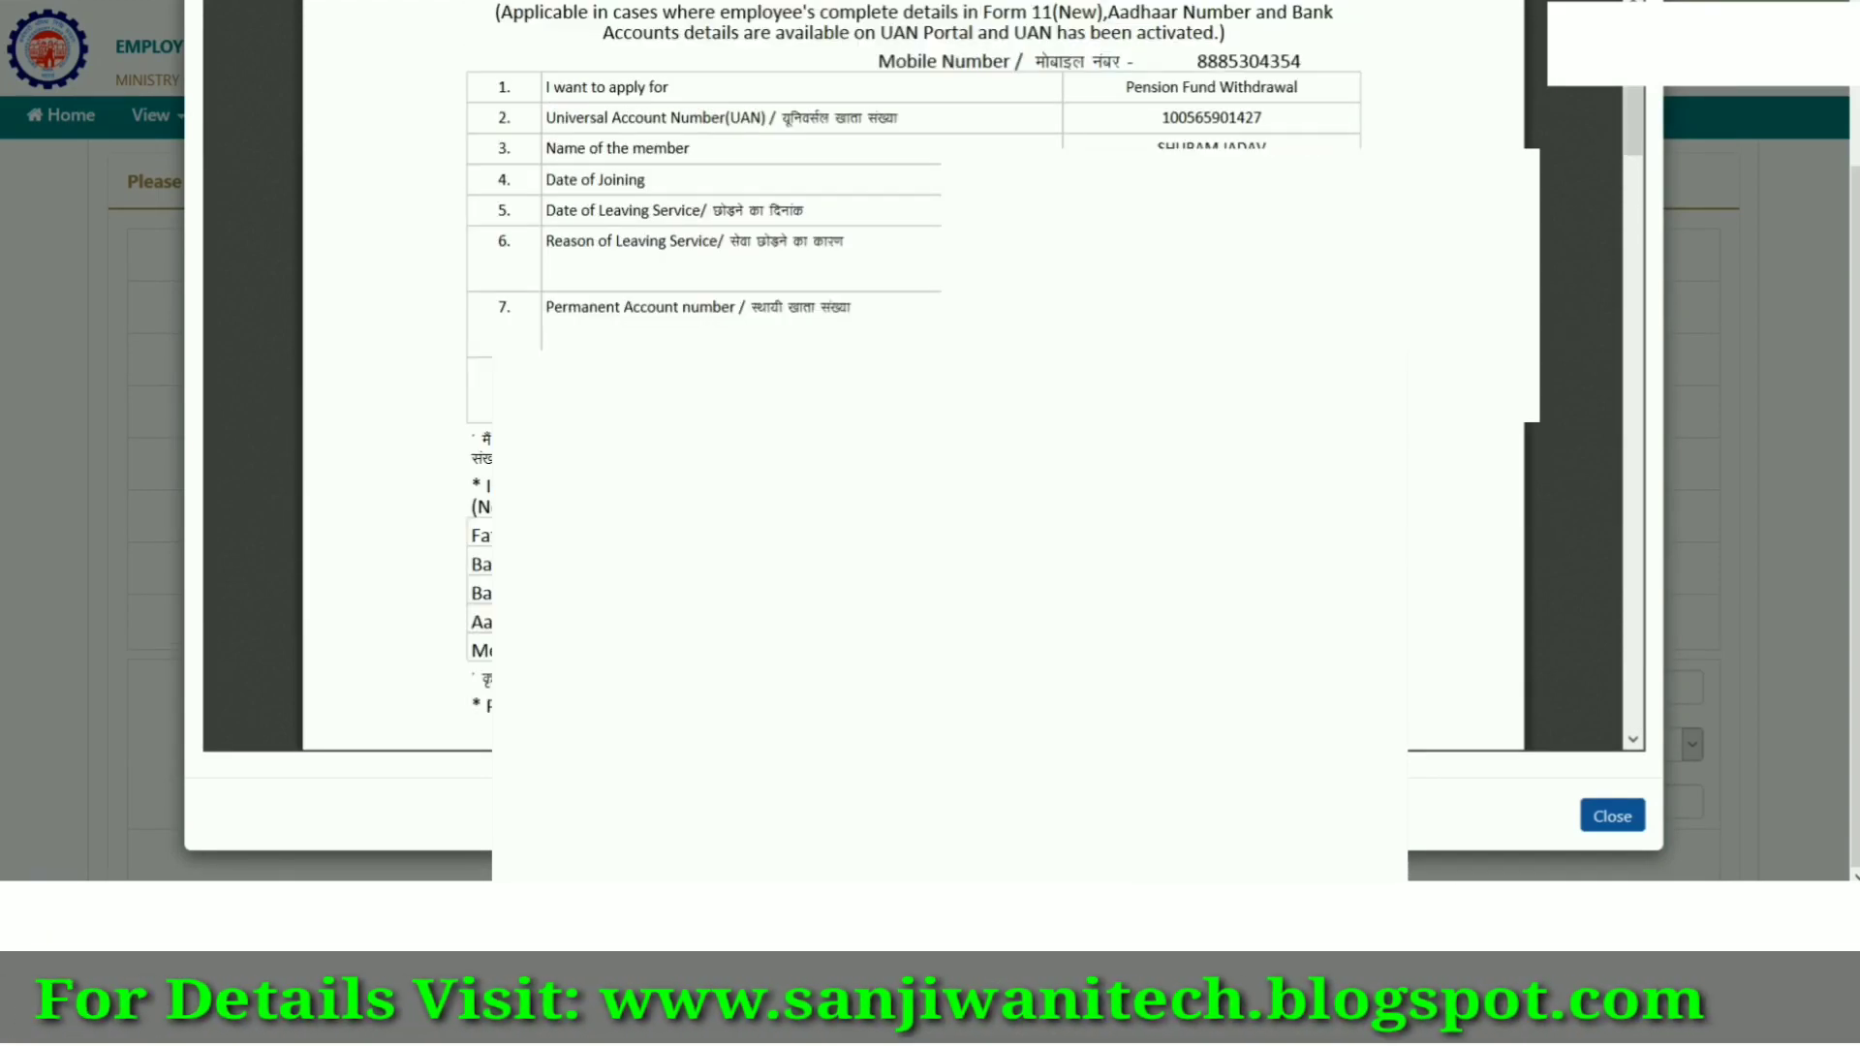
scroll(911, 388, "up", 8)
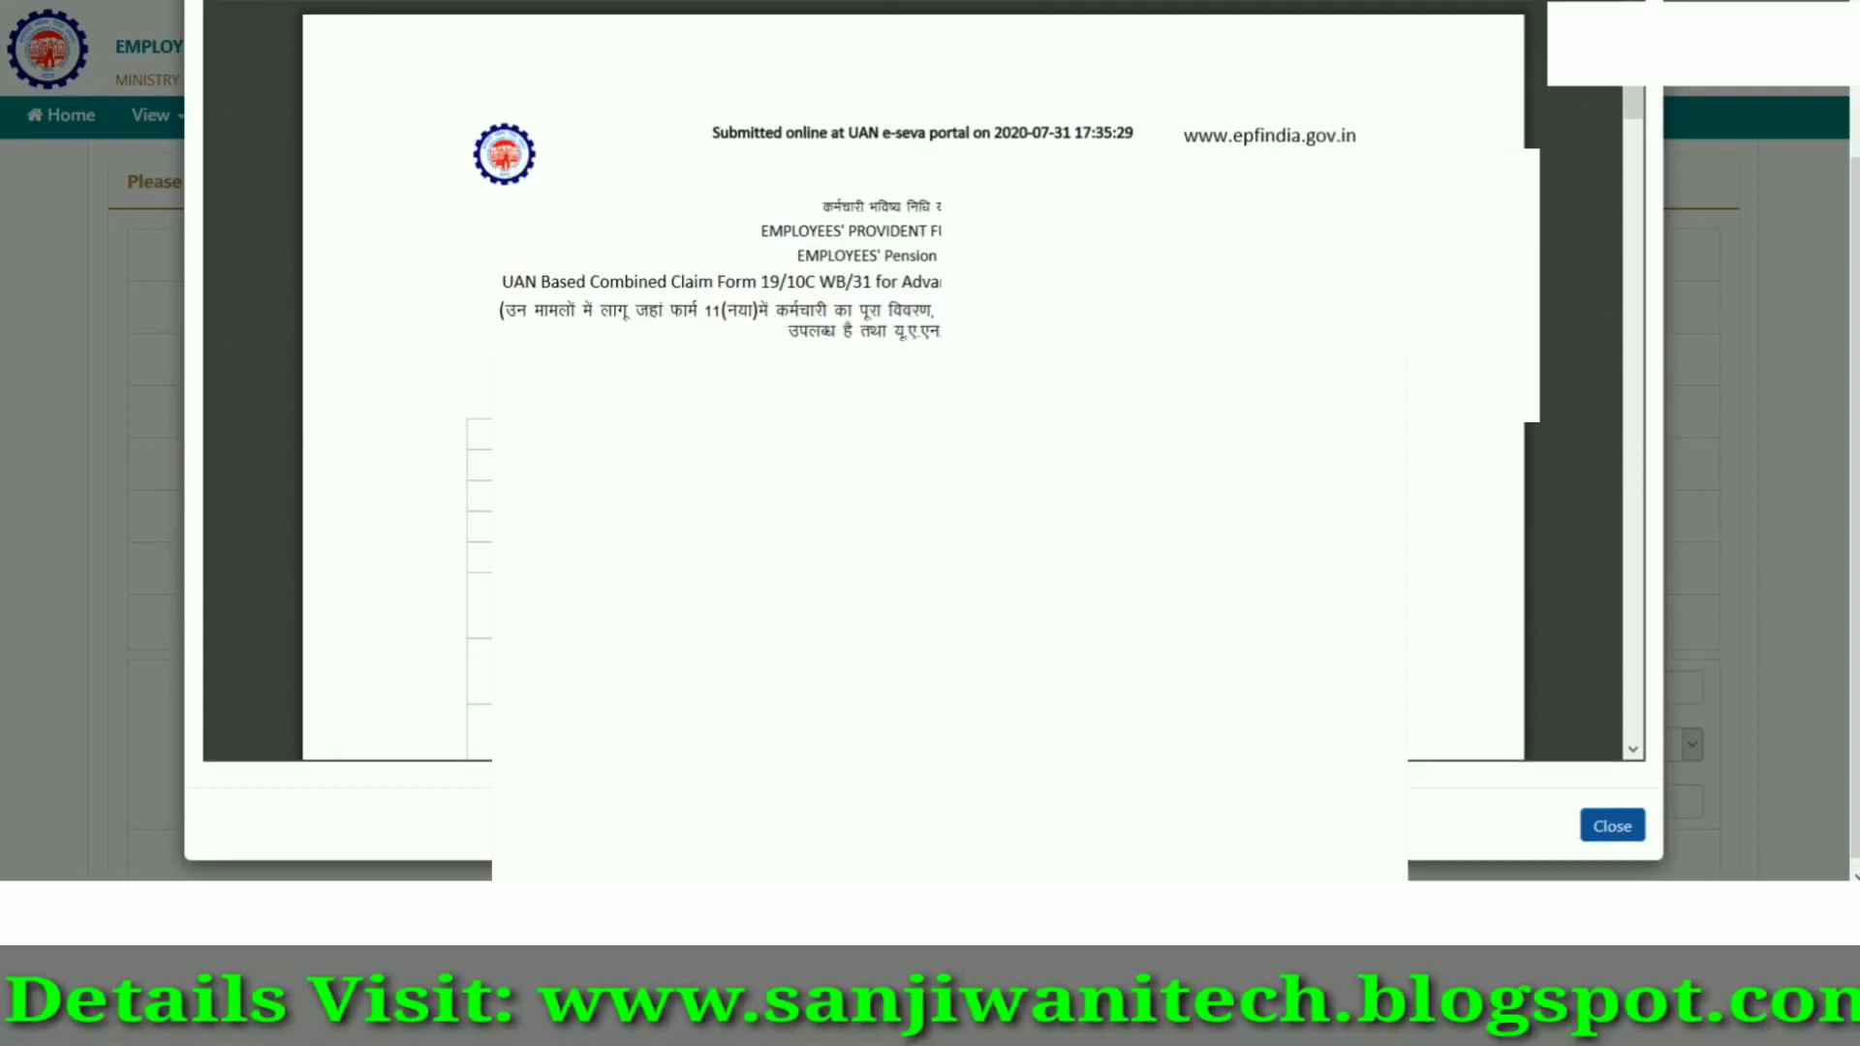
scroll(910, 388, "up", 3)
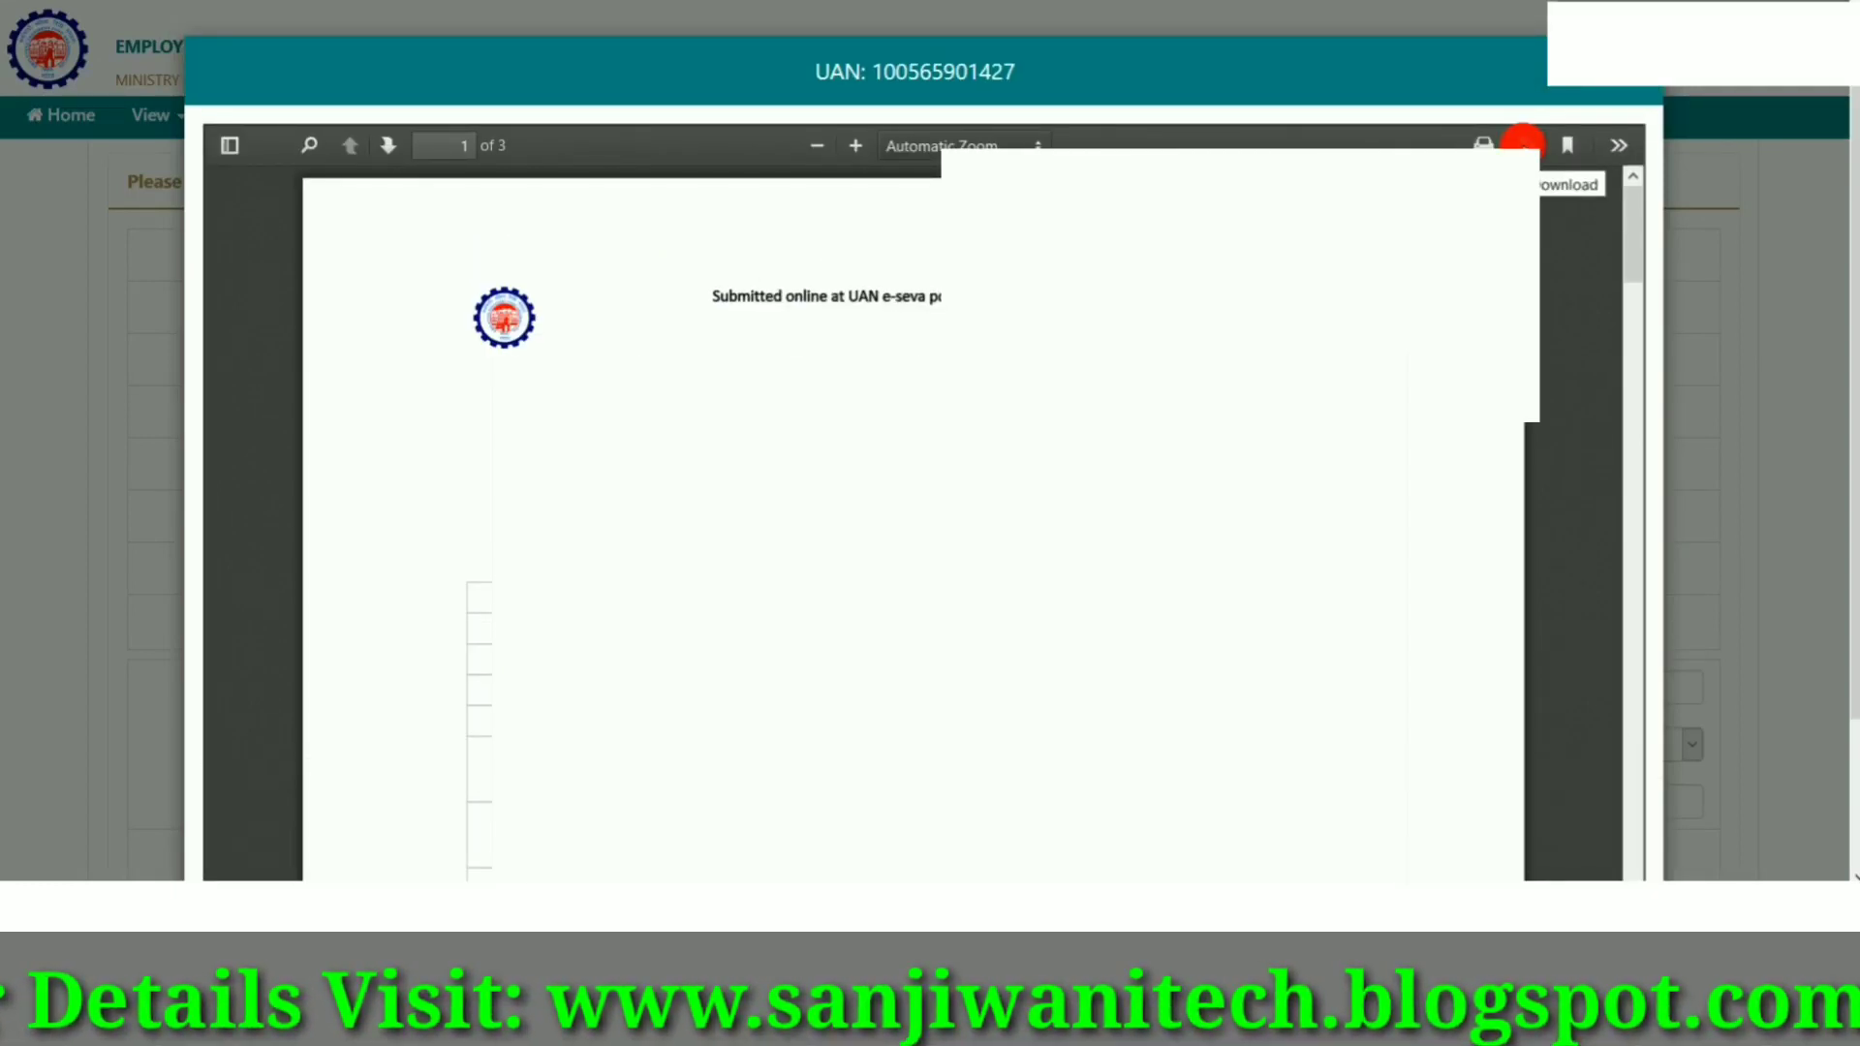
Step: Download the submitted claim form as document.pdf and show it in the Downloads folder
left_click(1526, 145)
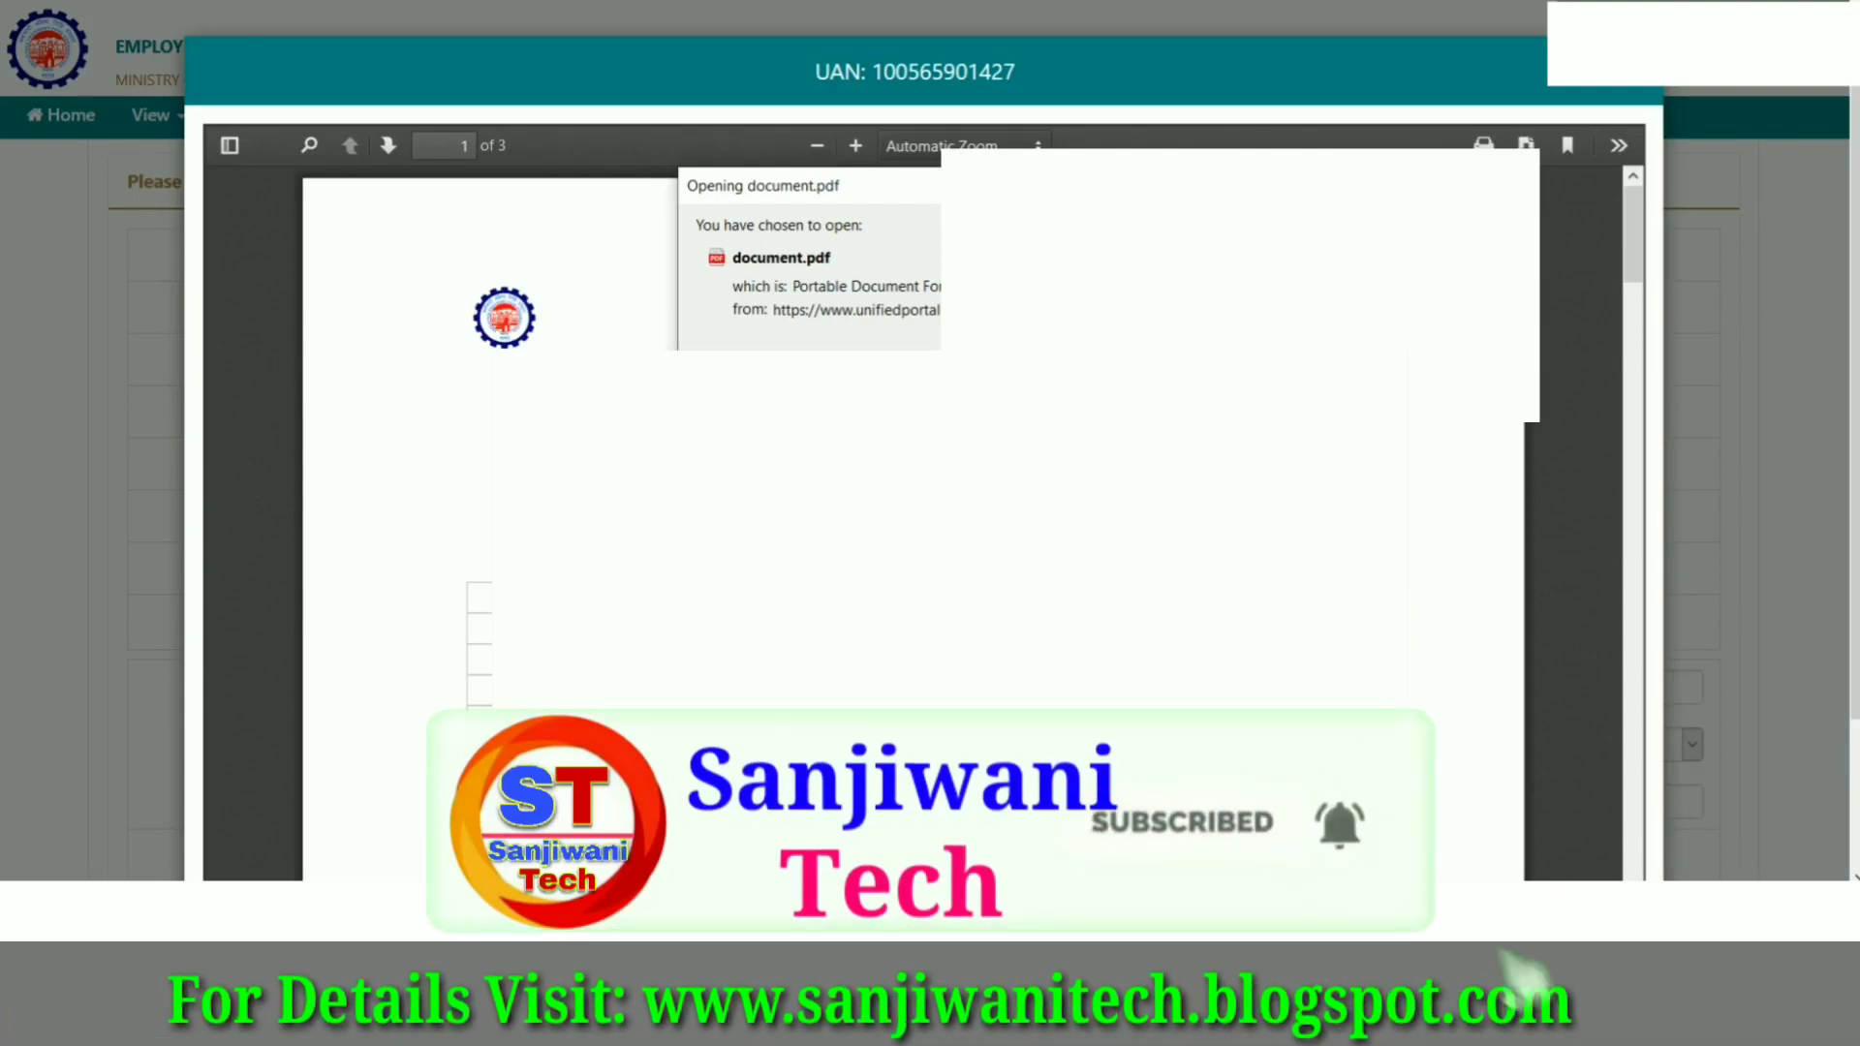
key("Return")
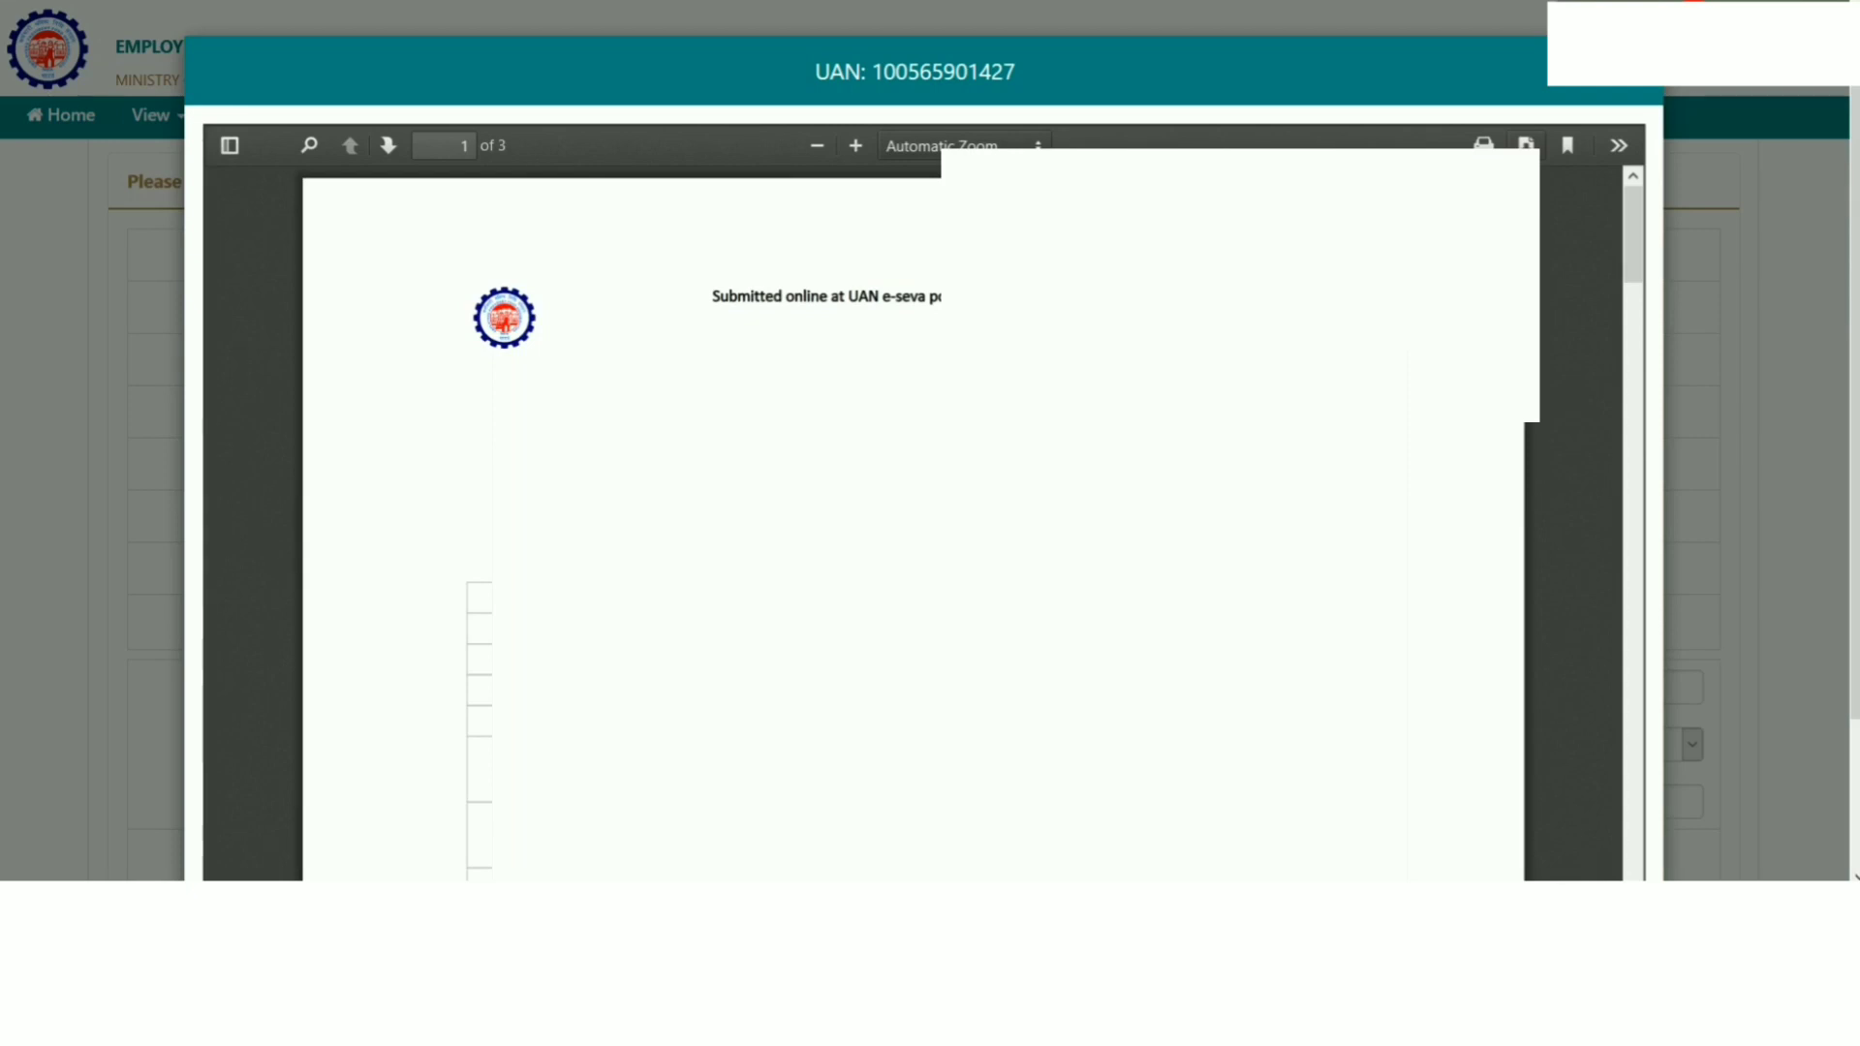
left_click(1636, 88)
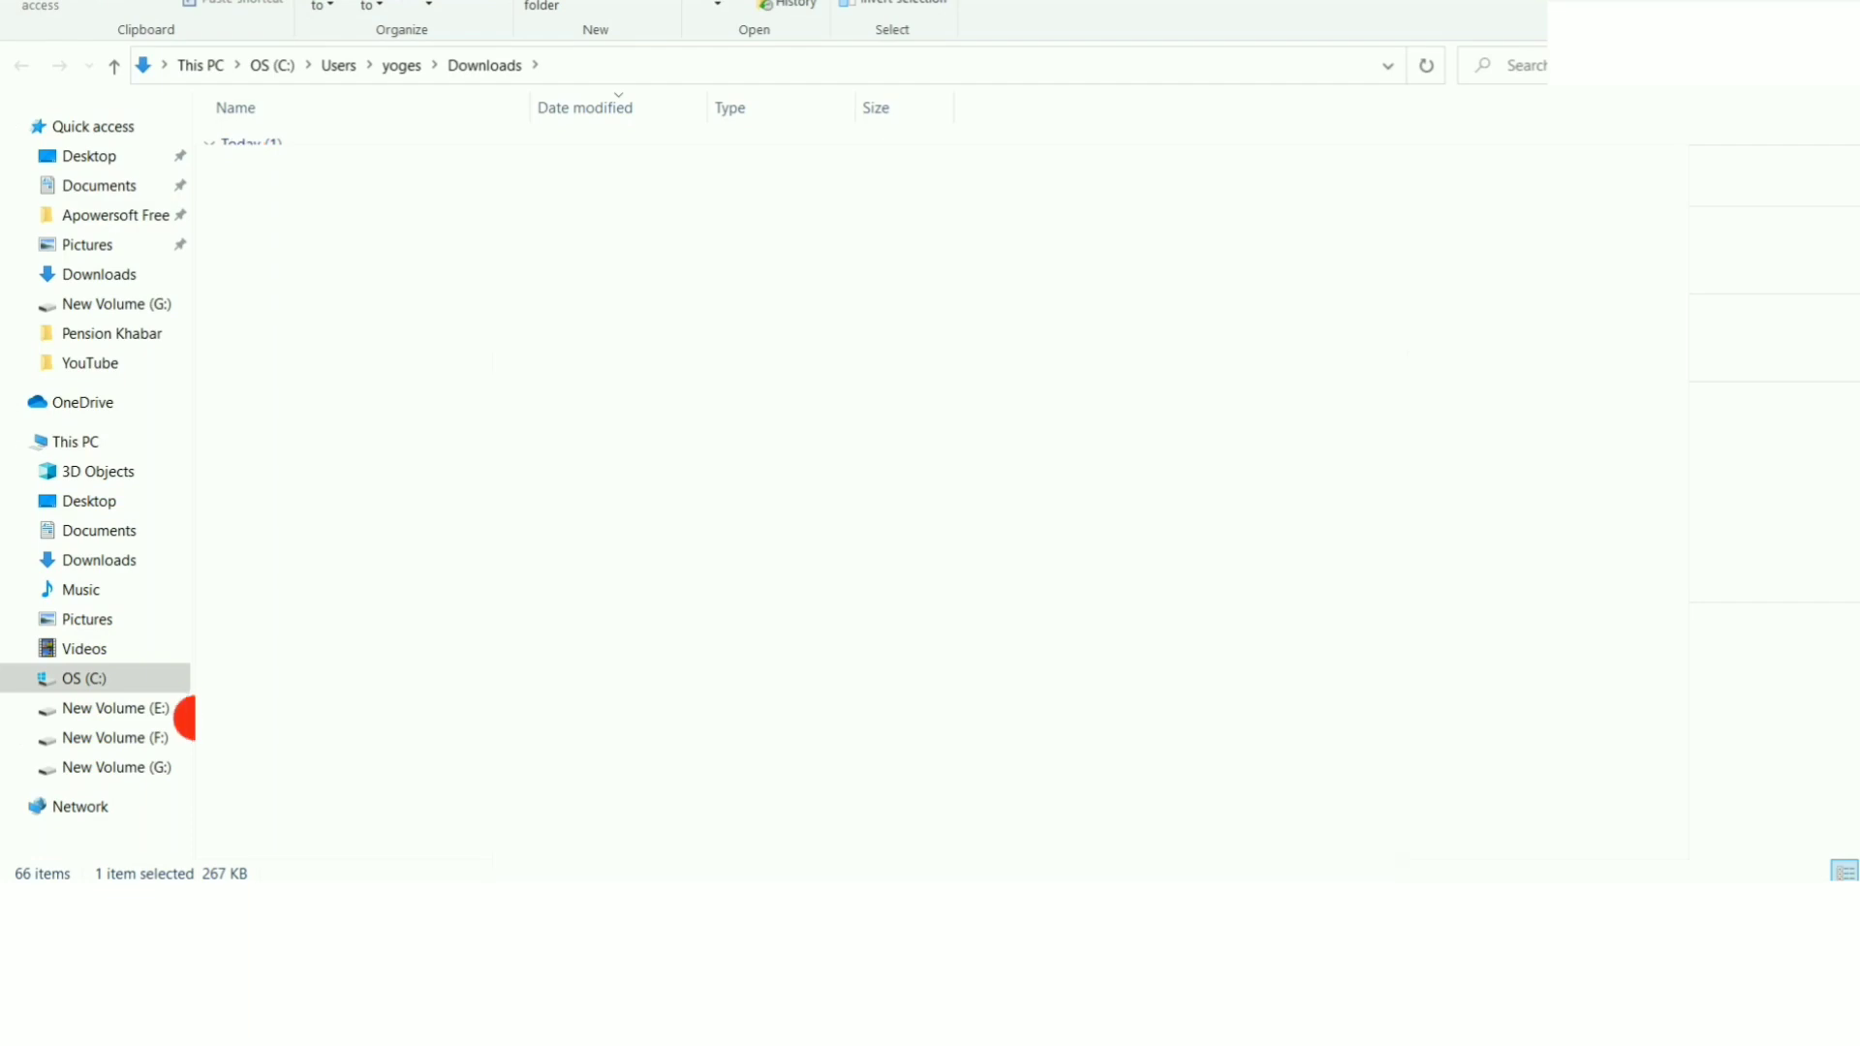
Step: Paste the downloaded claim PDF into the member's folder on New Volume (G:)
left_click(136, 766)
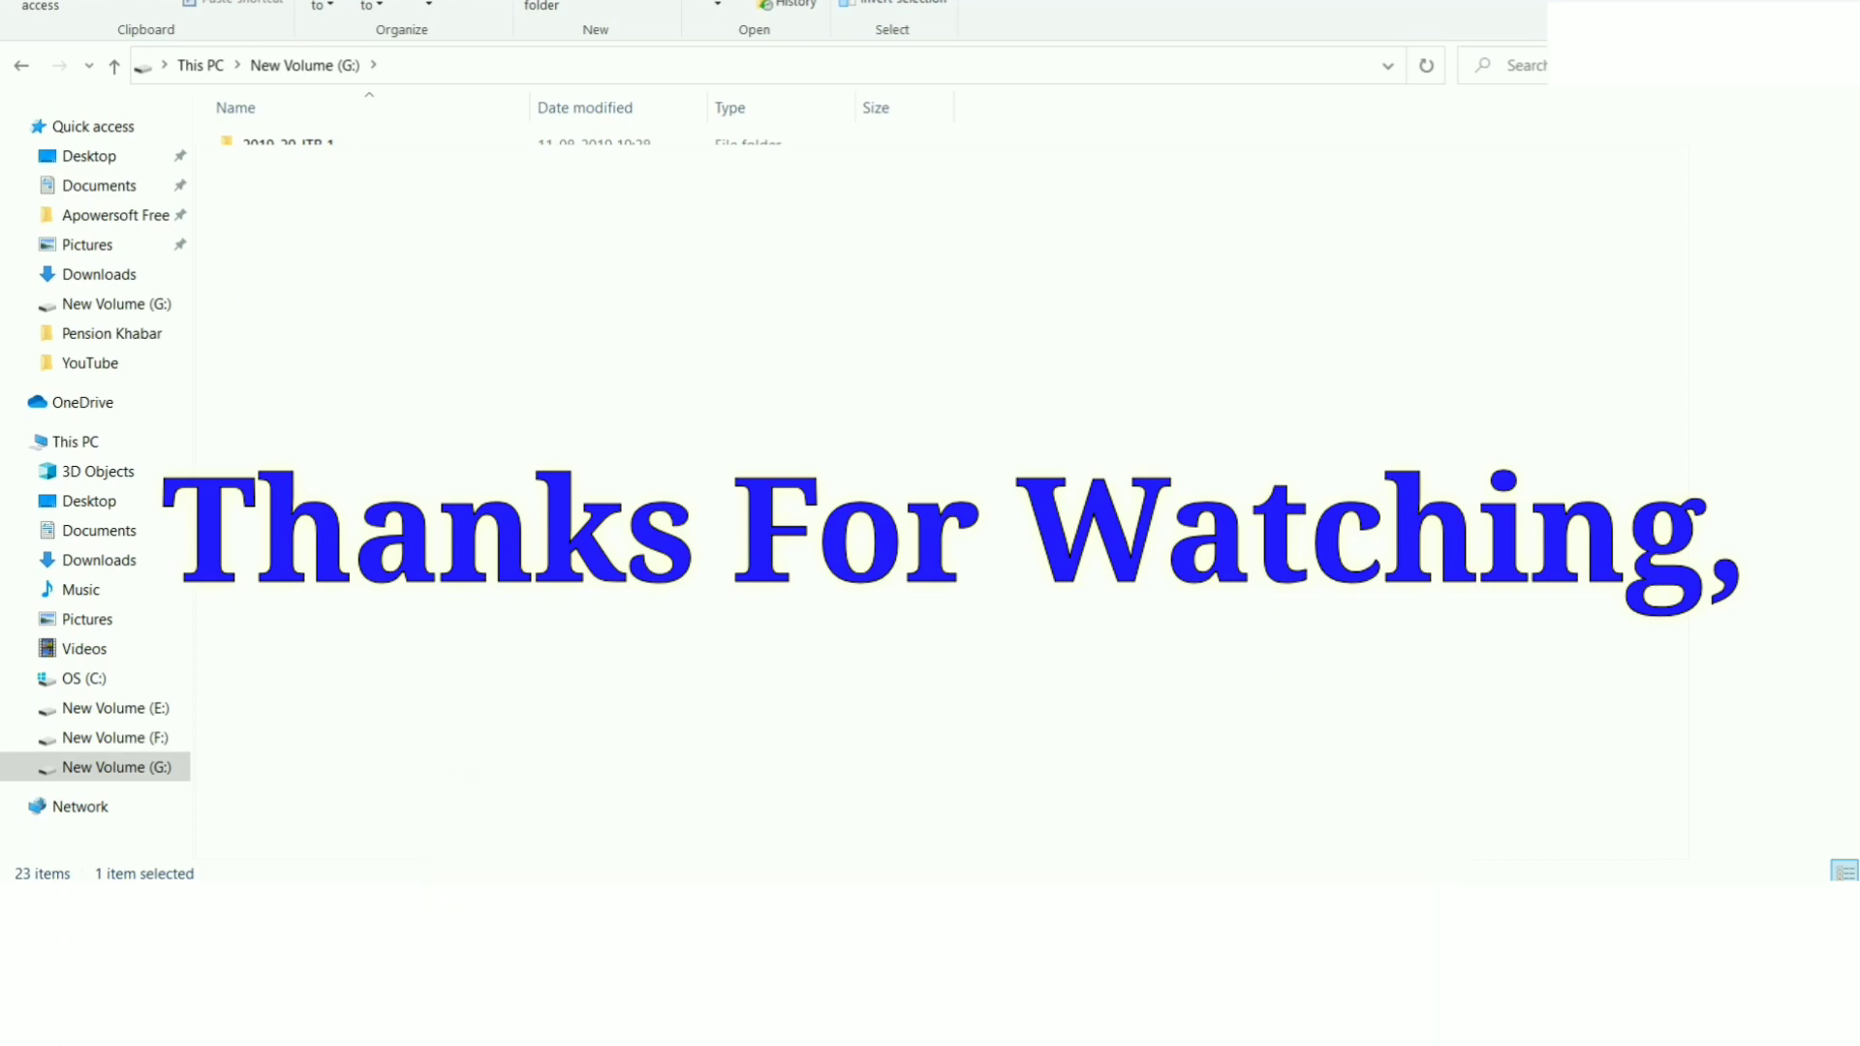
key("Return")
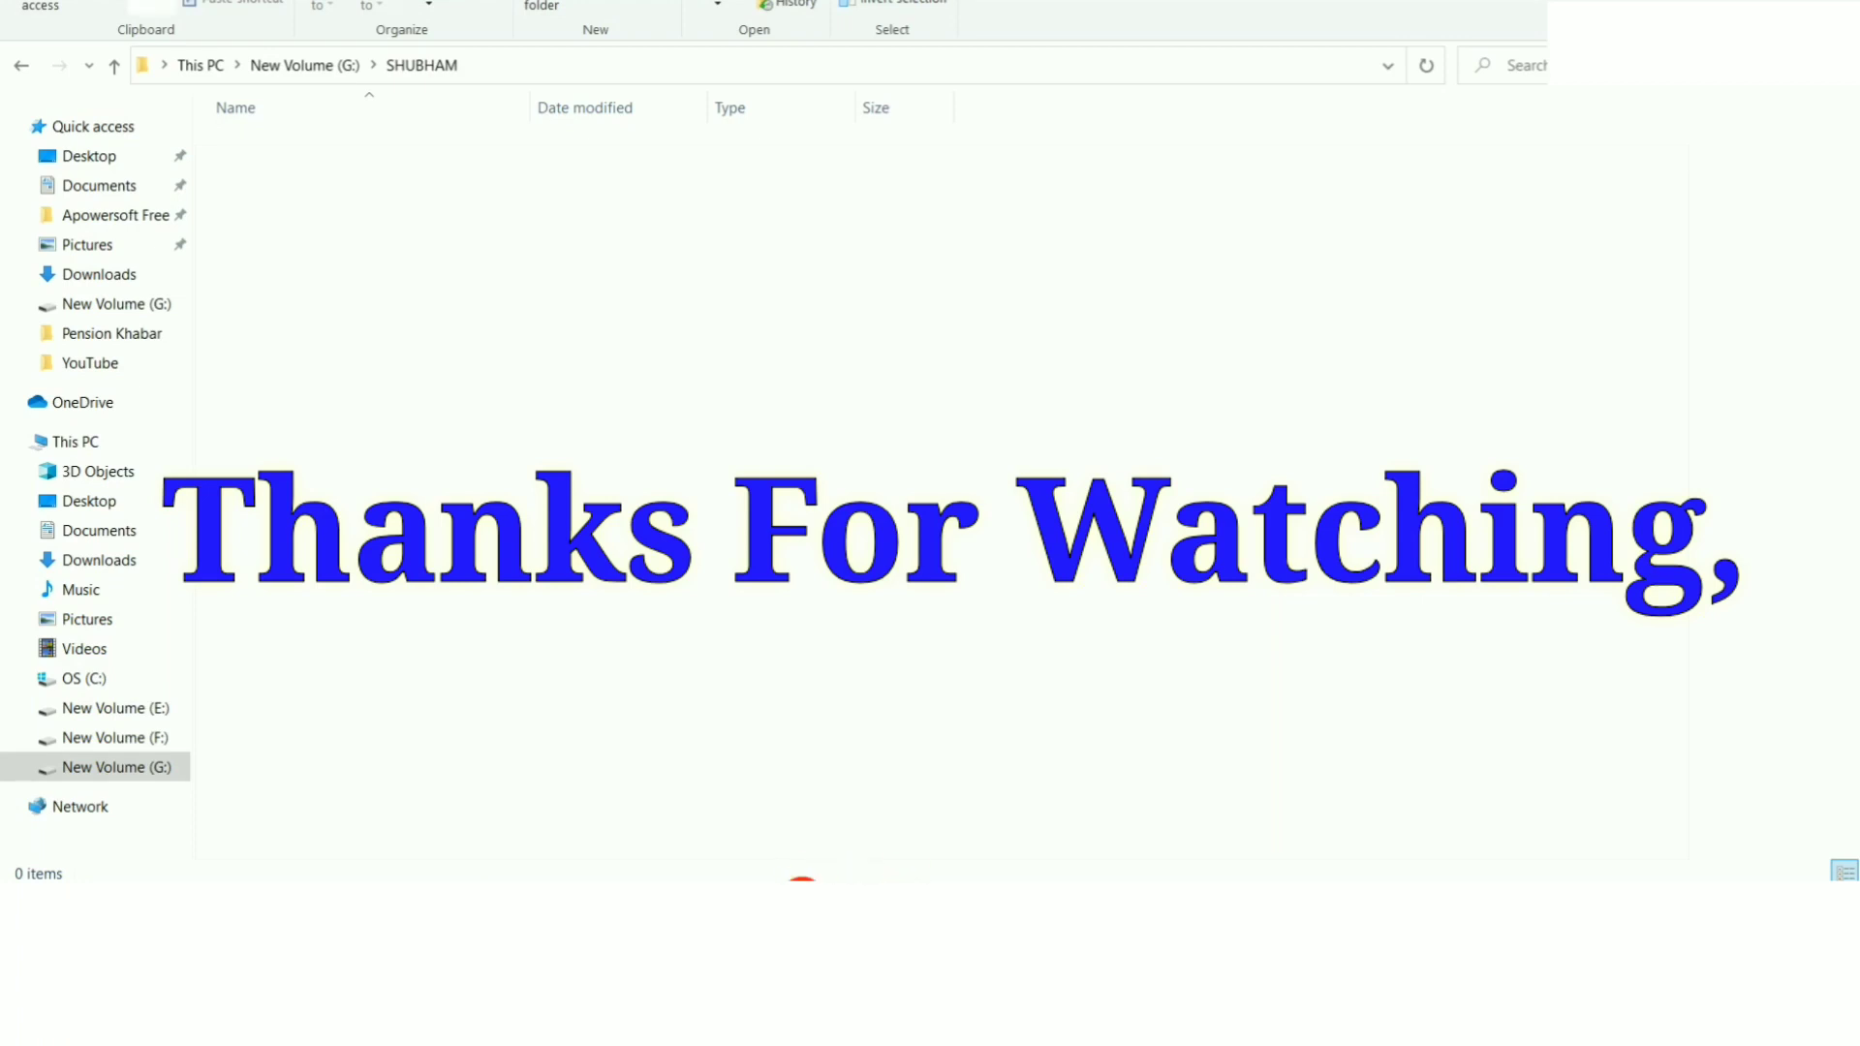
key("ctrl+v")
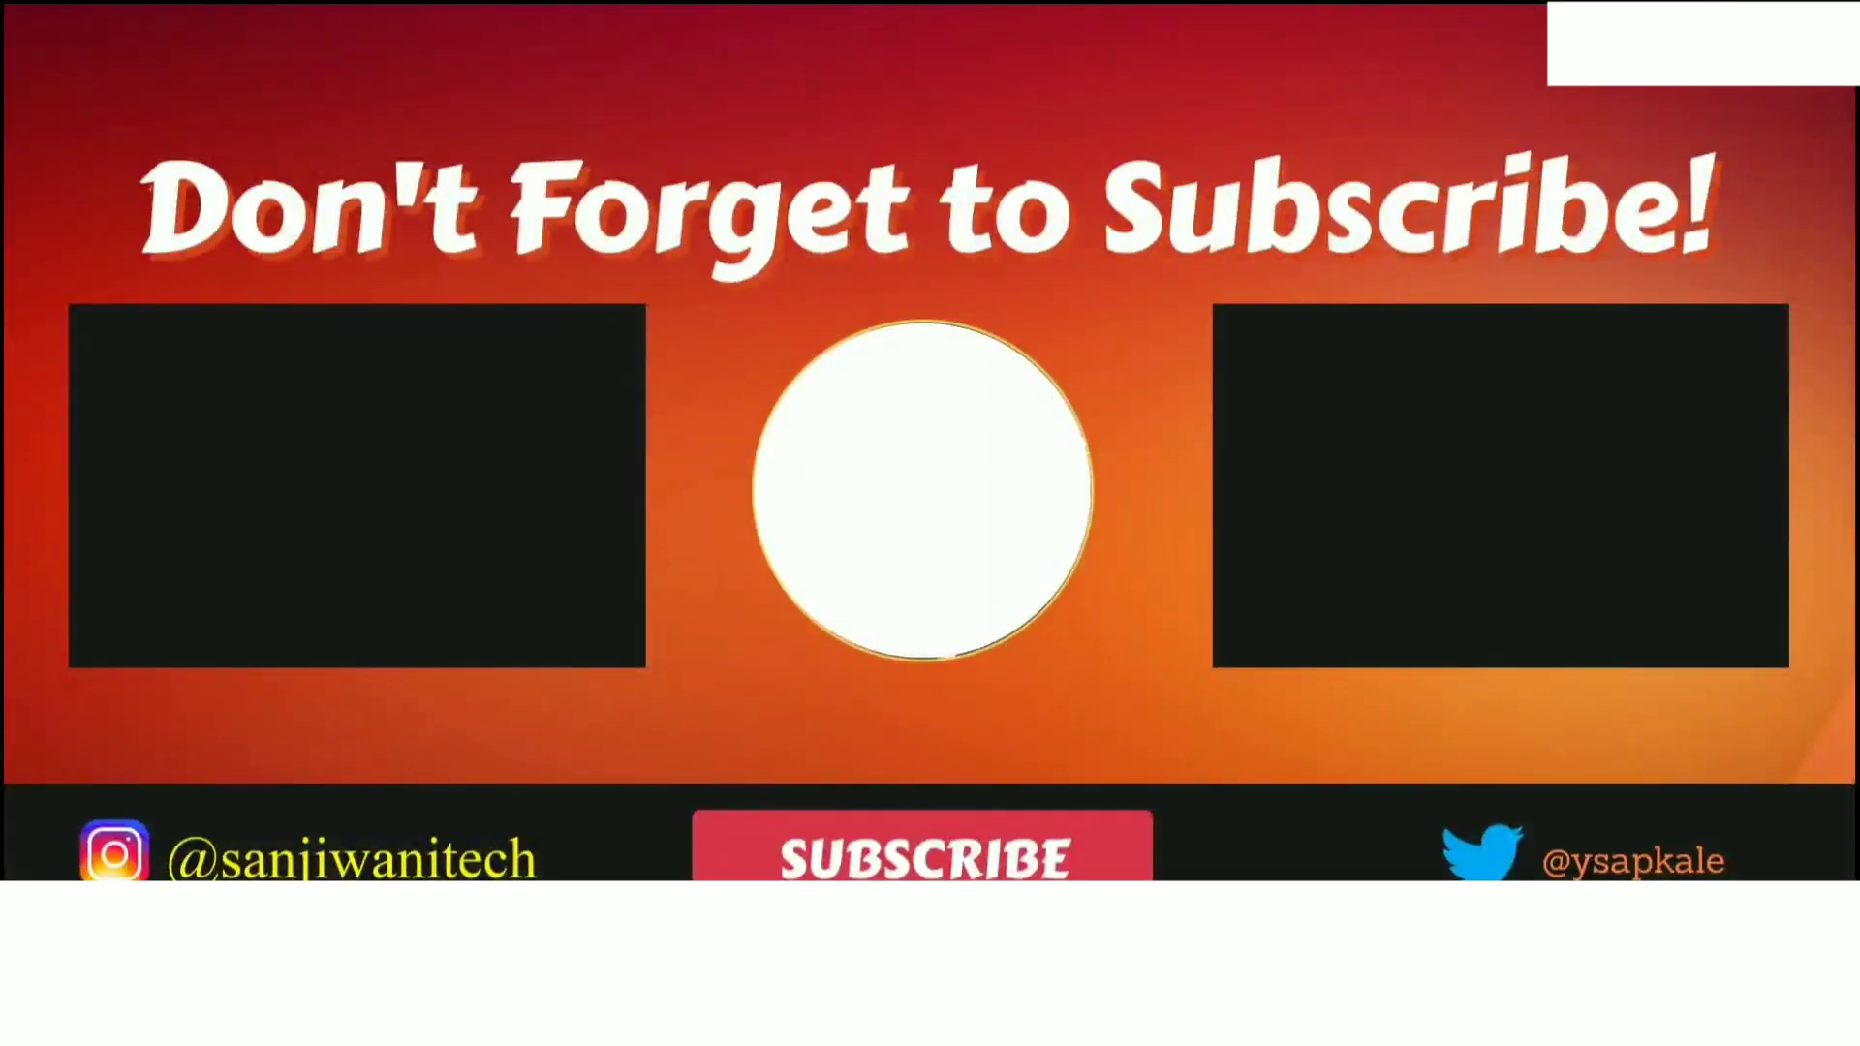